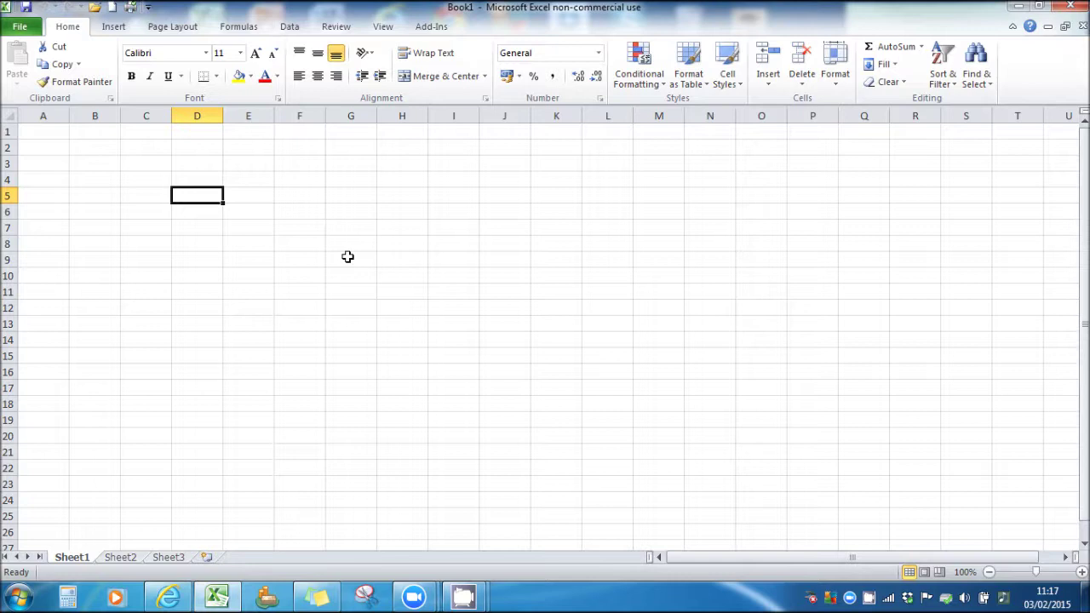
Enter Jan in C4 and auto-fill the months Jan through Dec down to C15.
key(Left)
key(Up)
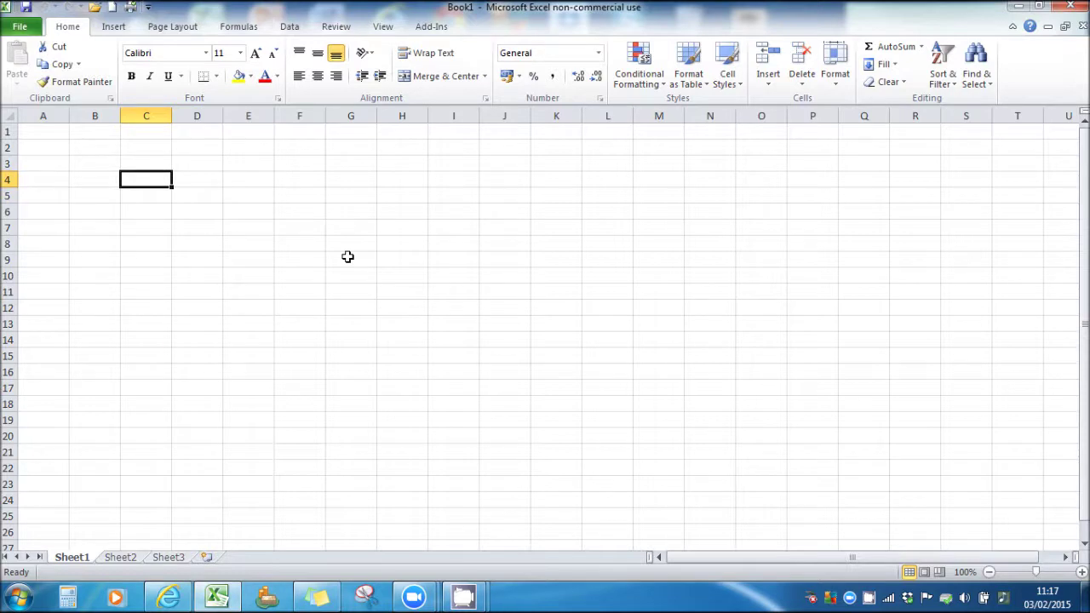
text(Ja)
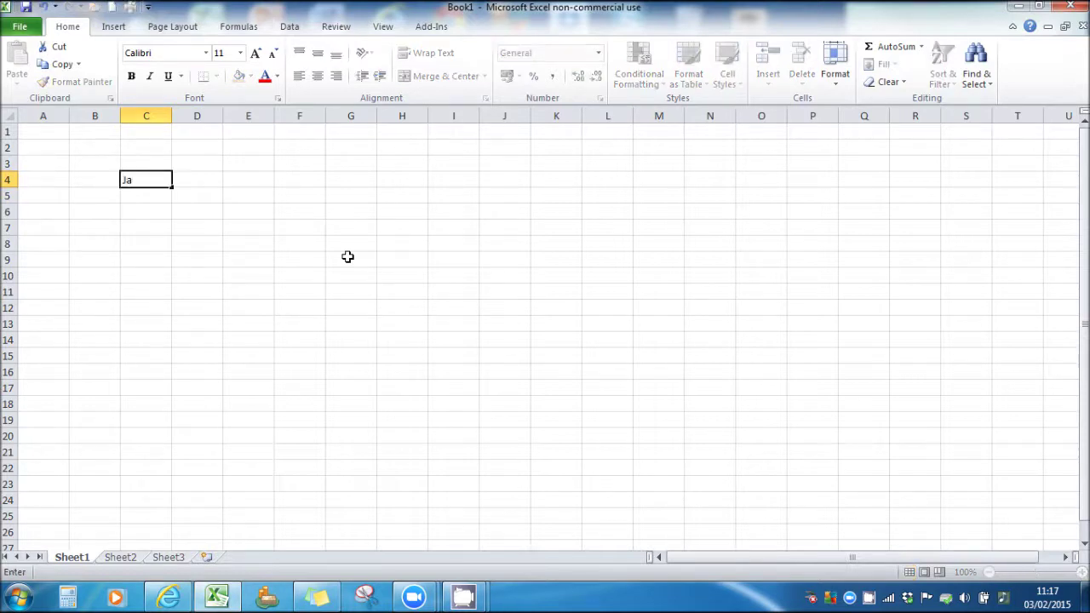
text(n)
key(Return)
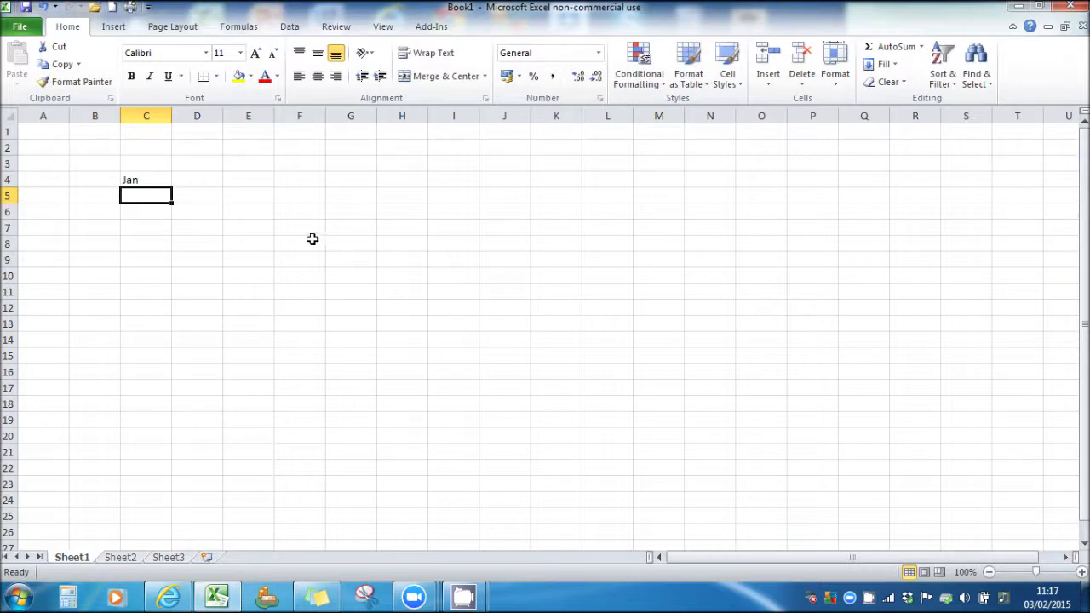
click(138, 179)
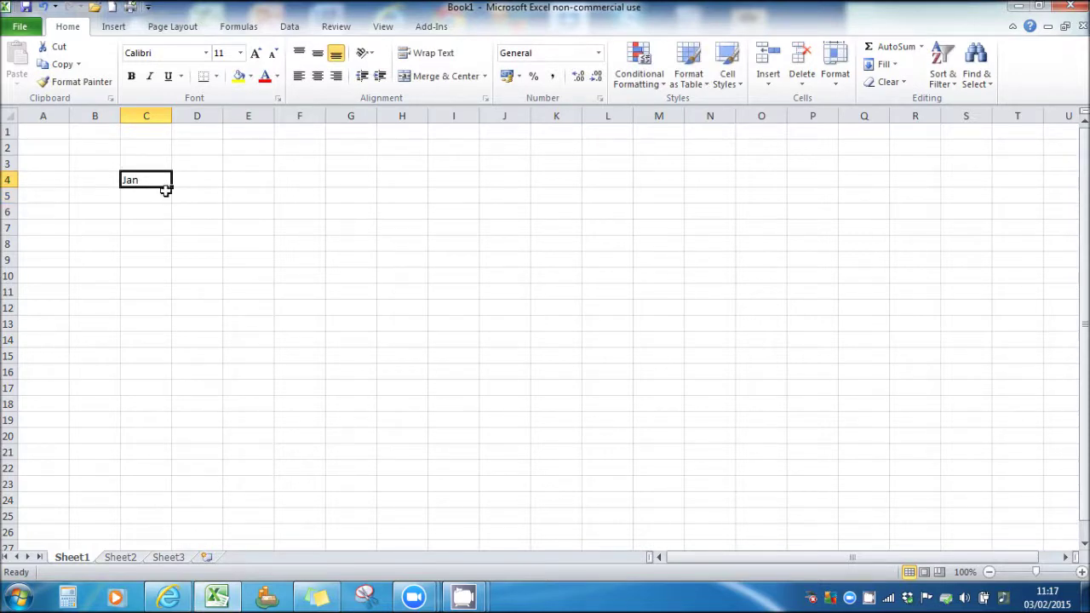
drag(173, 187, 165, 359)
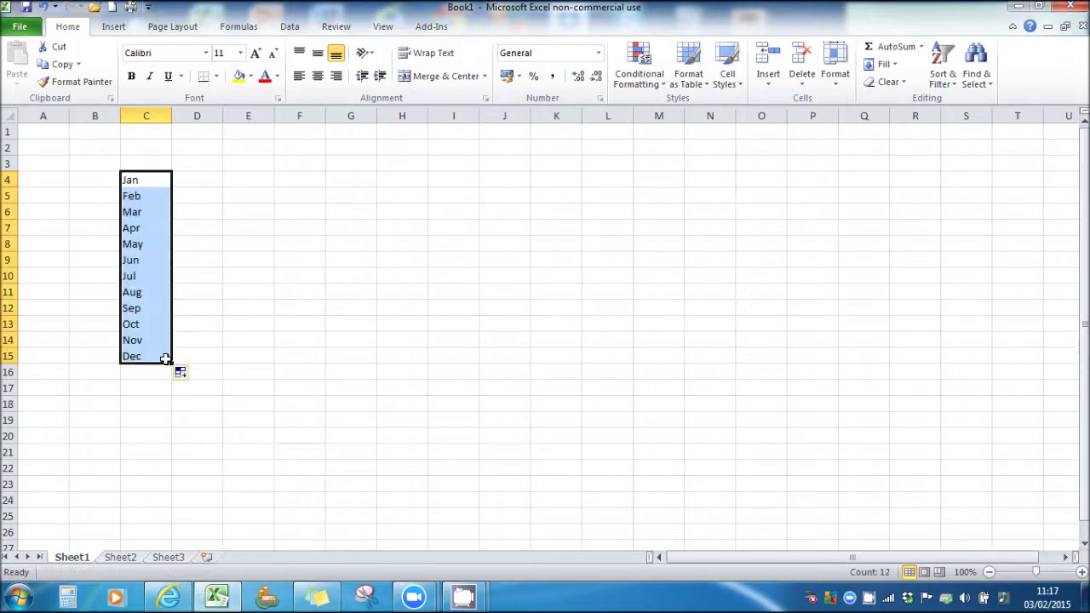
click(198, 183)
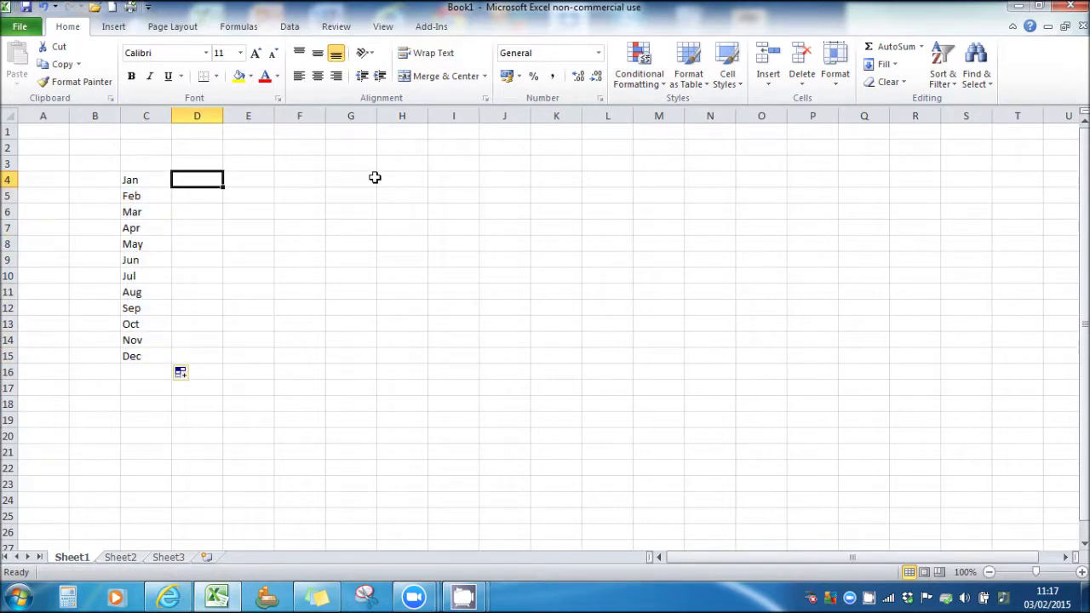
Enter Jan–Jun sales in D4:D9: 4000, 3800, 4220, 4500, 7800, 8000.
text(4000)
key(Return)
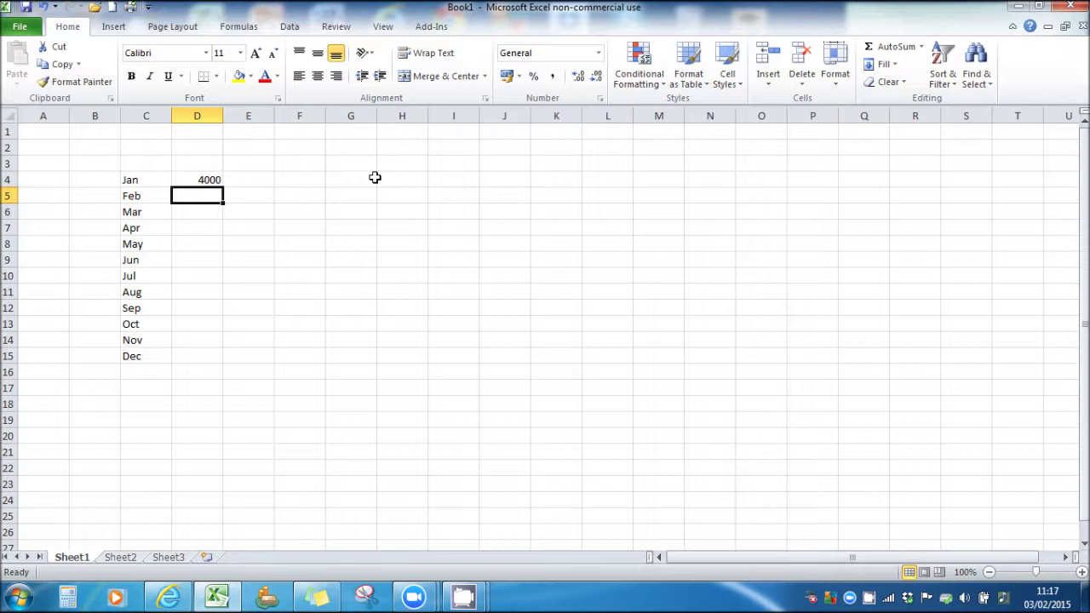
text(3800)
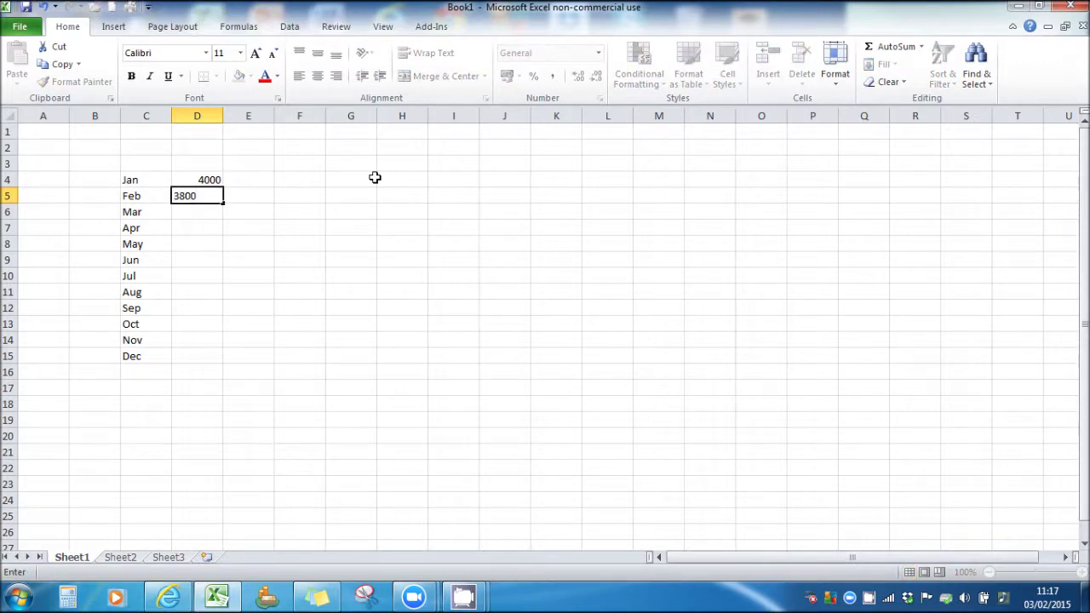
key(Return)
text(4)
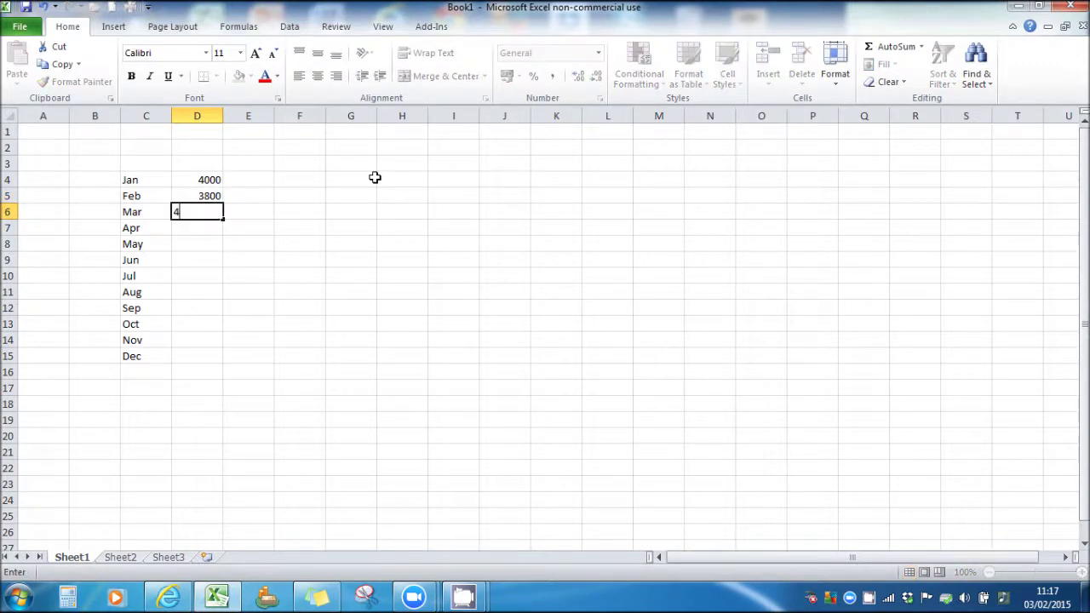
text(220)
key(Return)
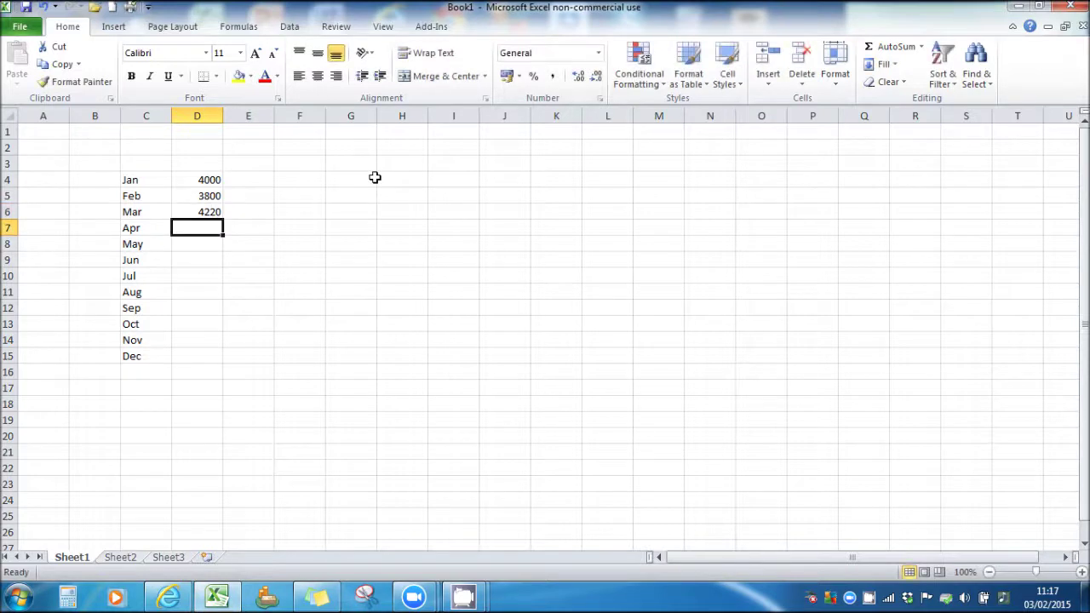
text(4500)
key(Return)
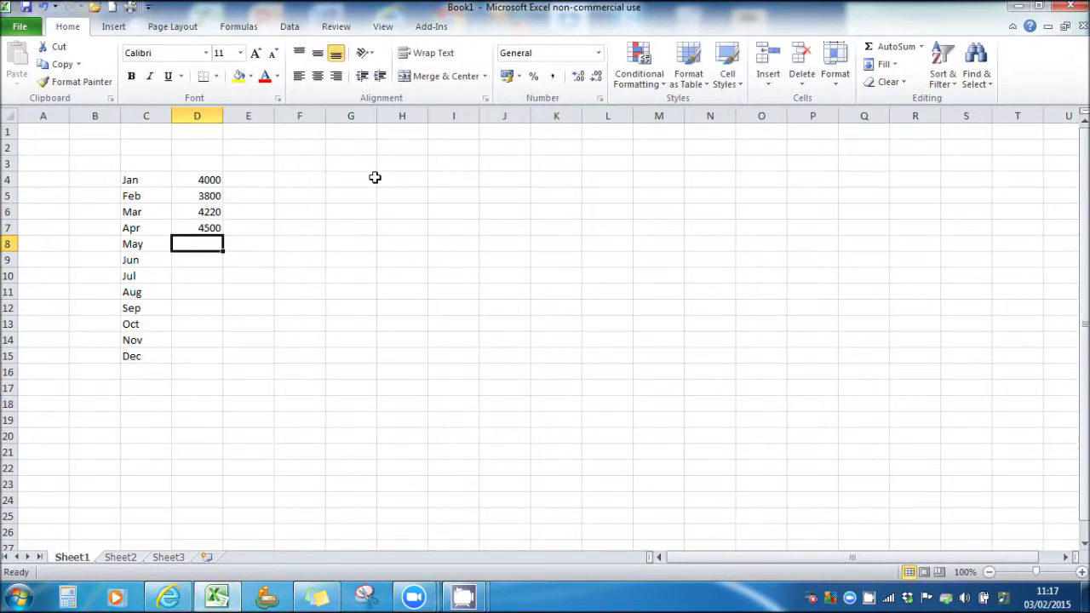
text(7)
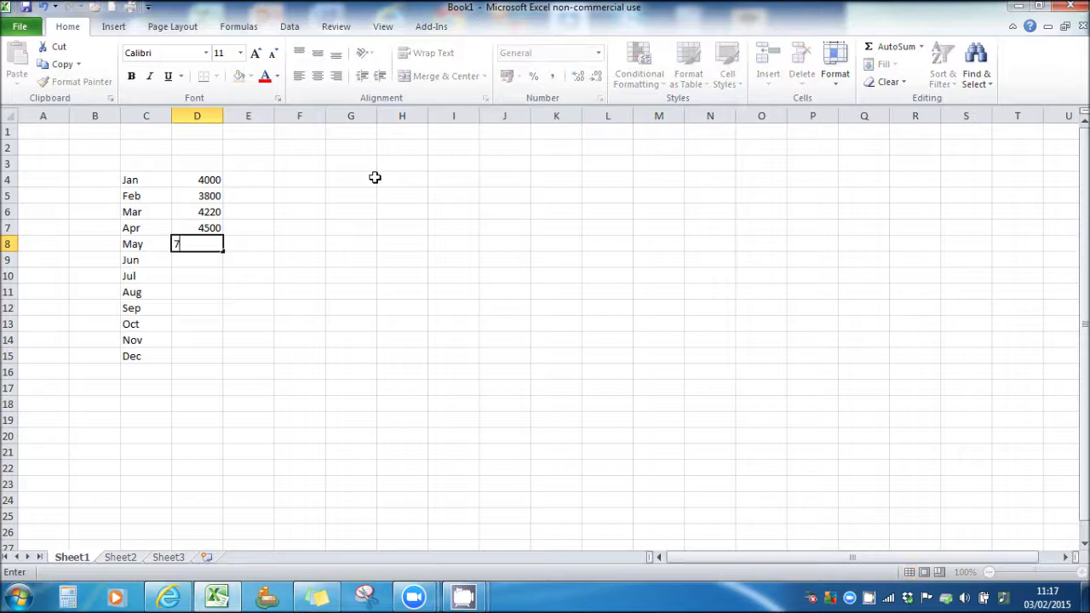
text(800)
key(Return)
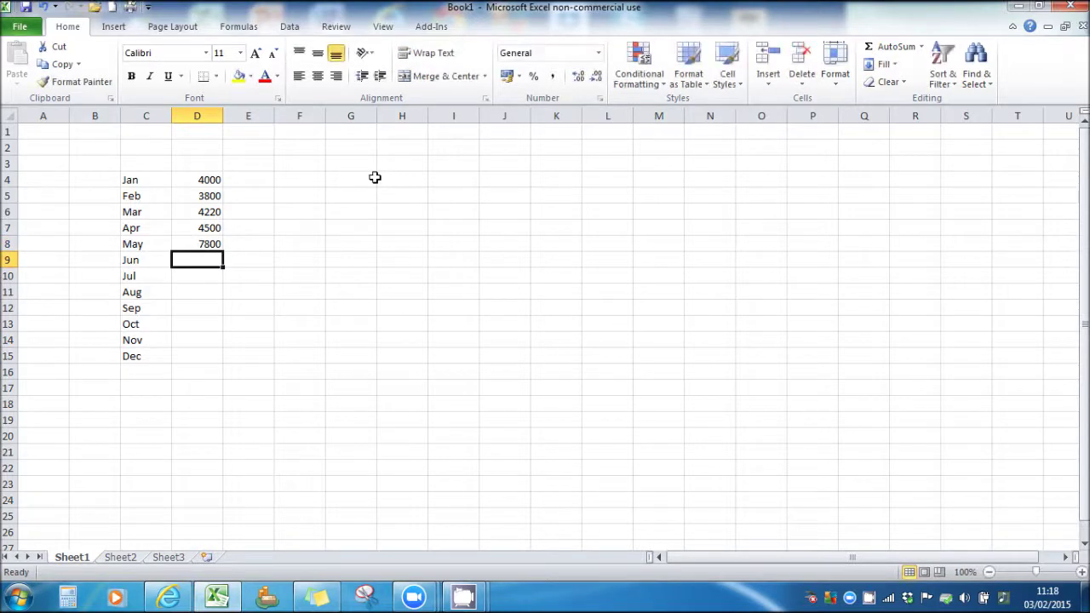
text(8000)
key(Return)
Enter Jul–Dec sales in D10:D15: 6500, 6700, 6900, 7100, 7300, 7500.
text(6)
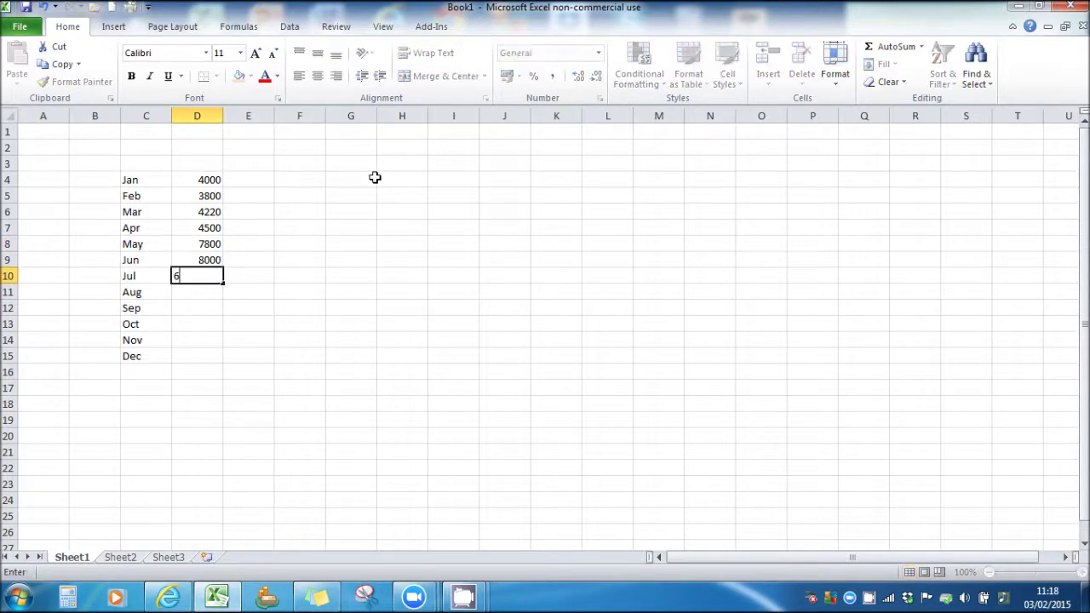
text(500)
key(Return)
text(6)
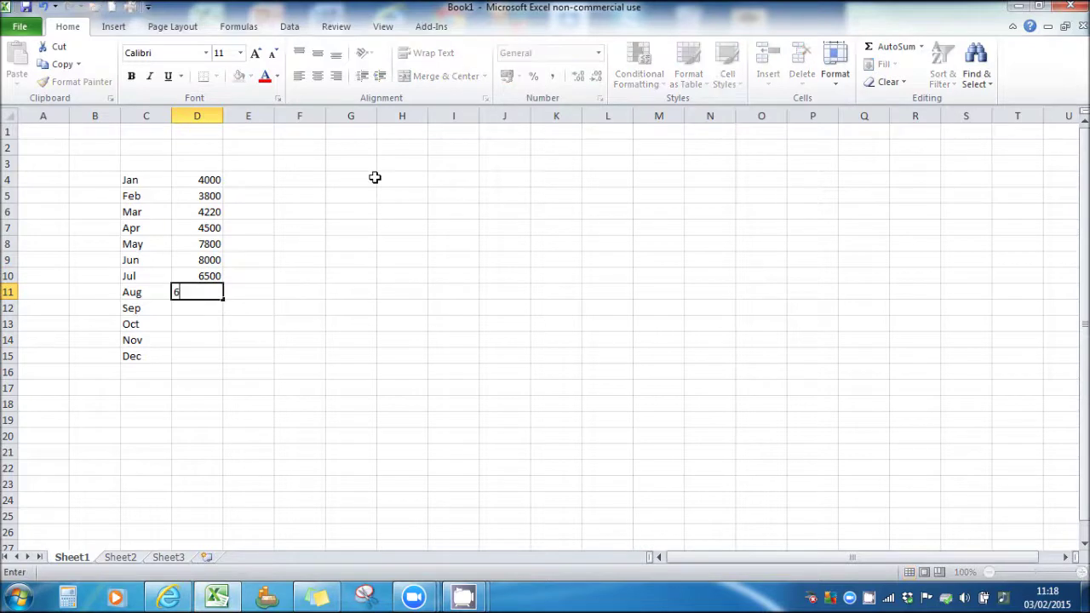
text(700)
key(Return)
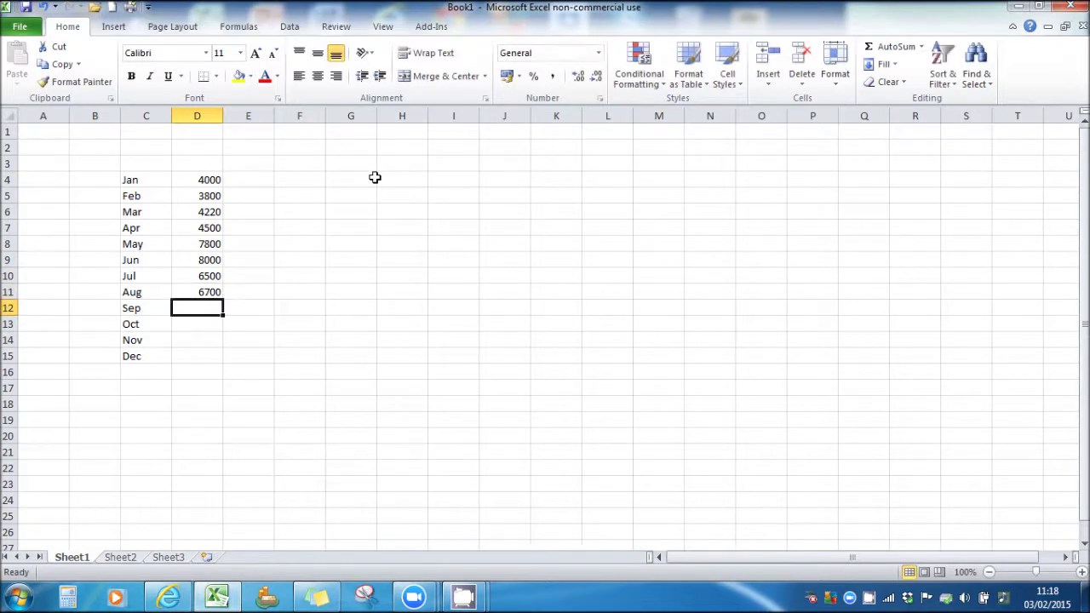
text(6900)
key(Return)
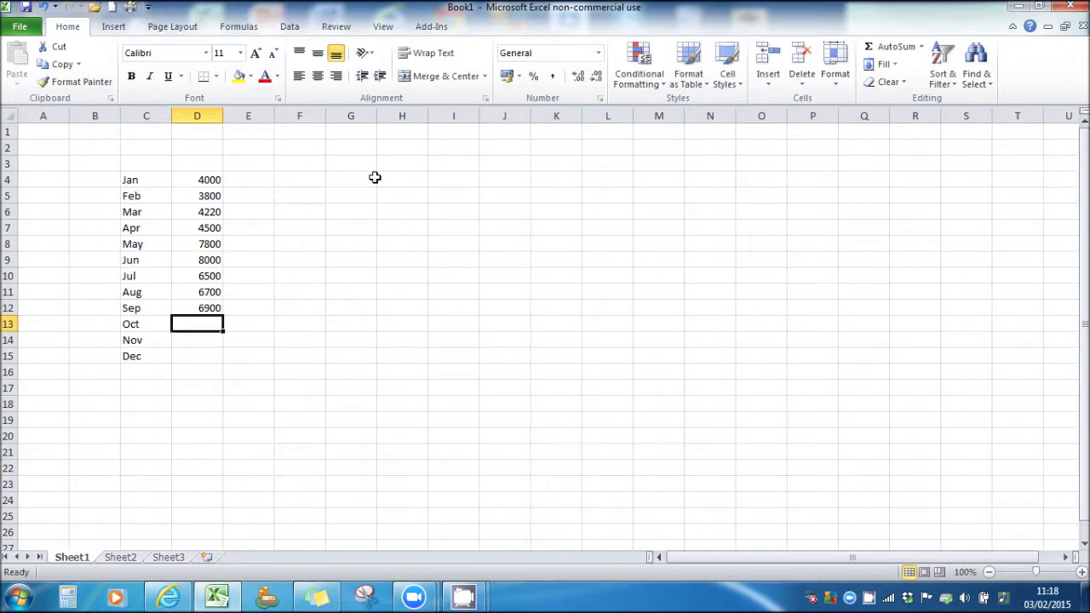
text(7100)
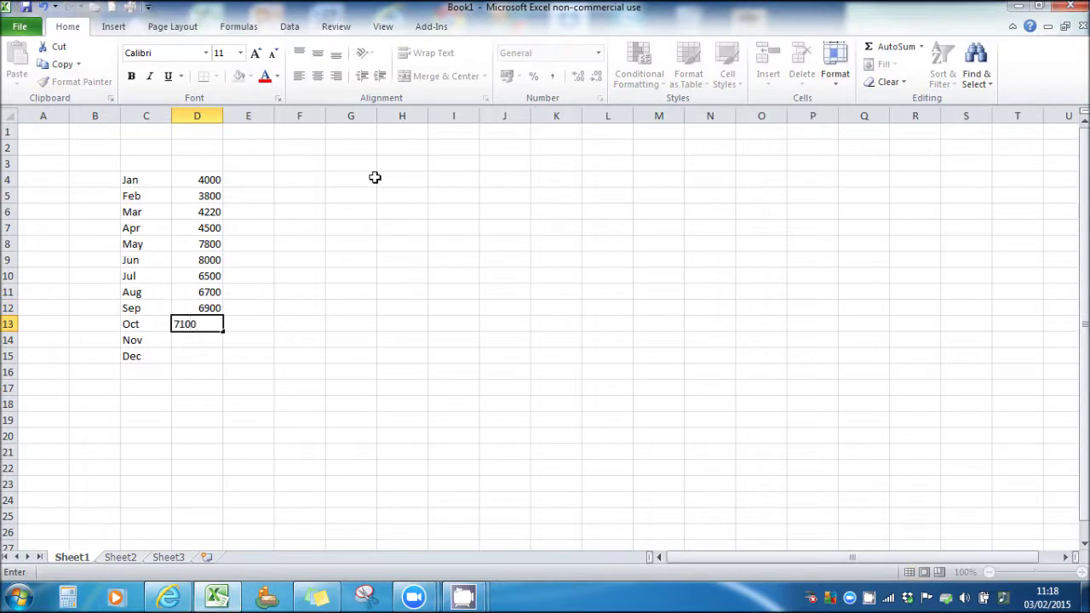
key(Return)
text(7300)
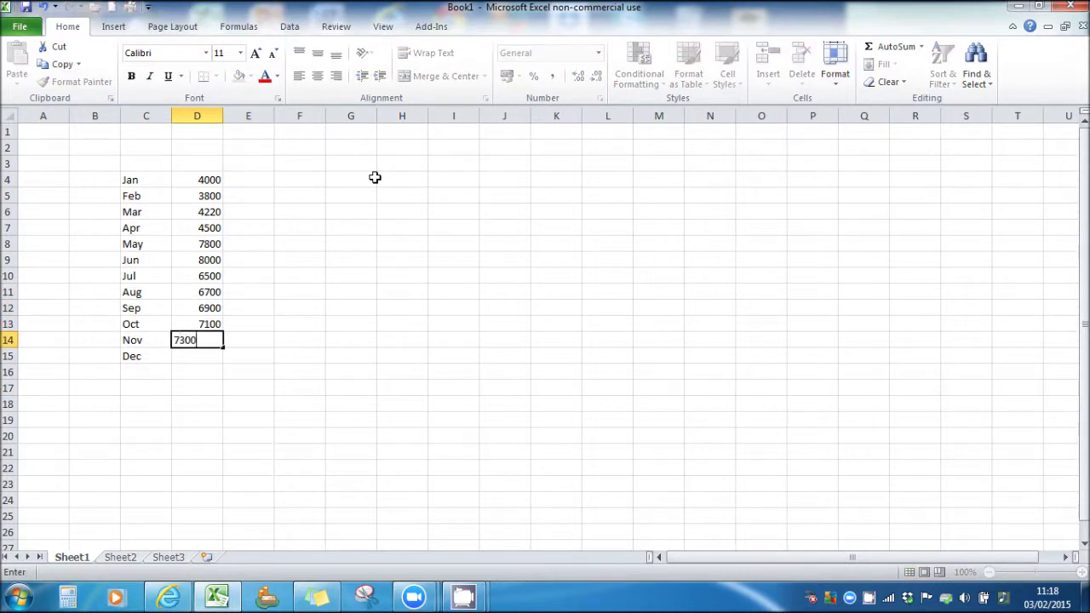
key(Return)
text(7500)
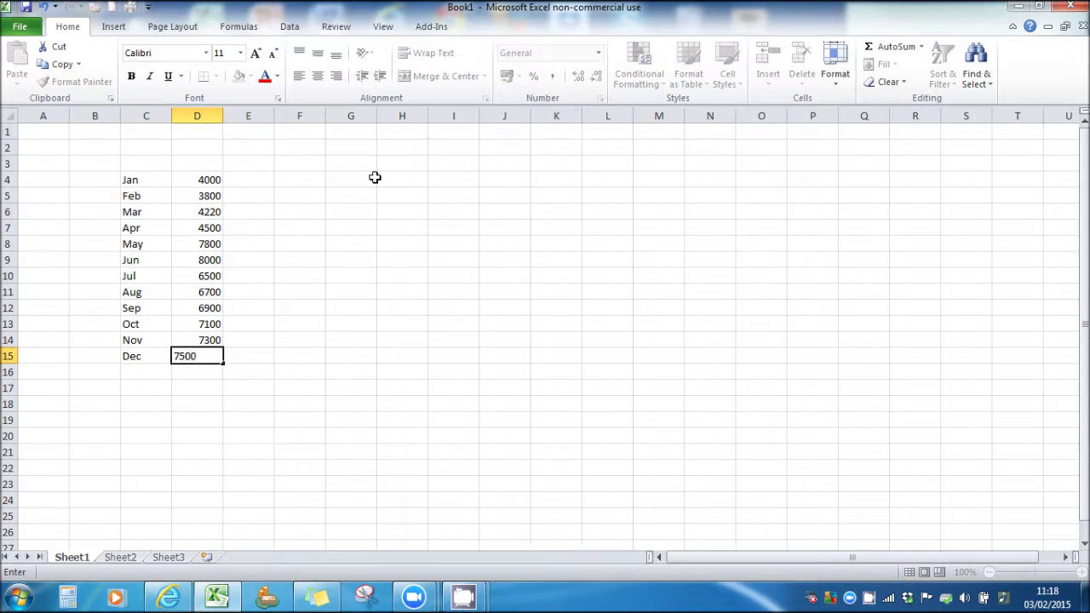
key(Return)
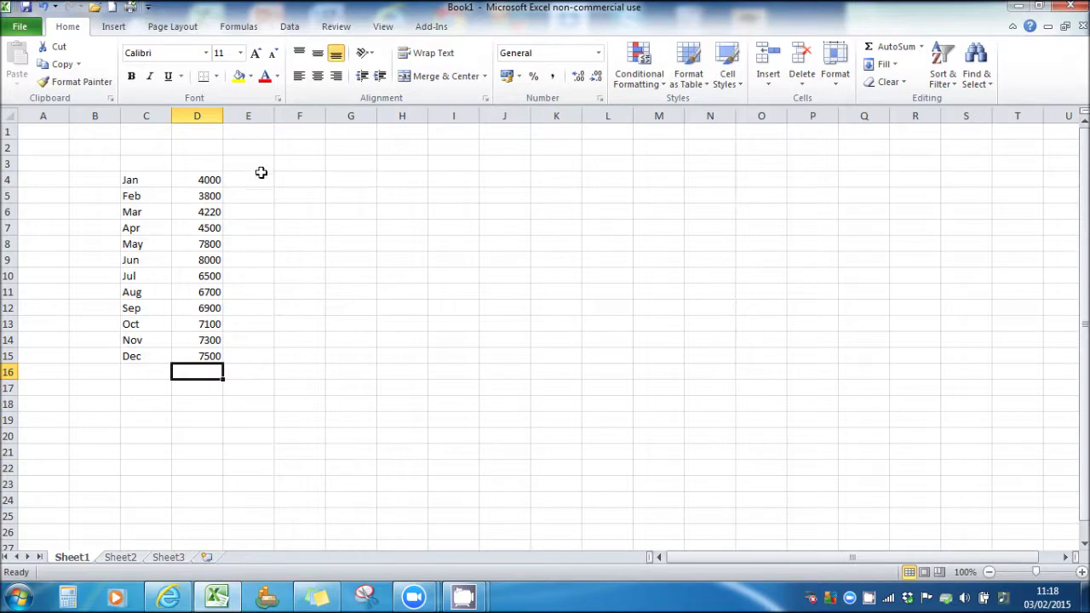
Select the month and sales columns, then show the Insert ribbon's Column chart types.
drag(145, 180, 145, 356)
drag(217, 182, 206, 354)
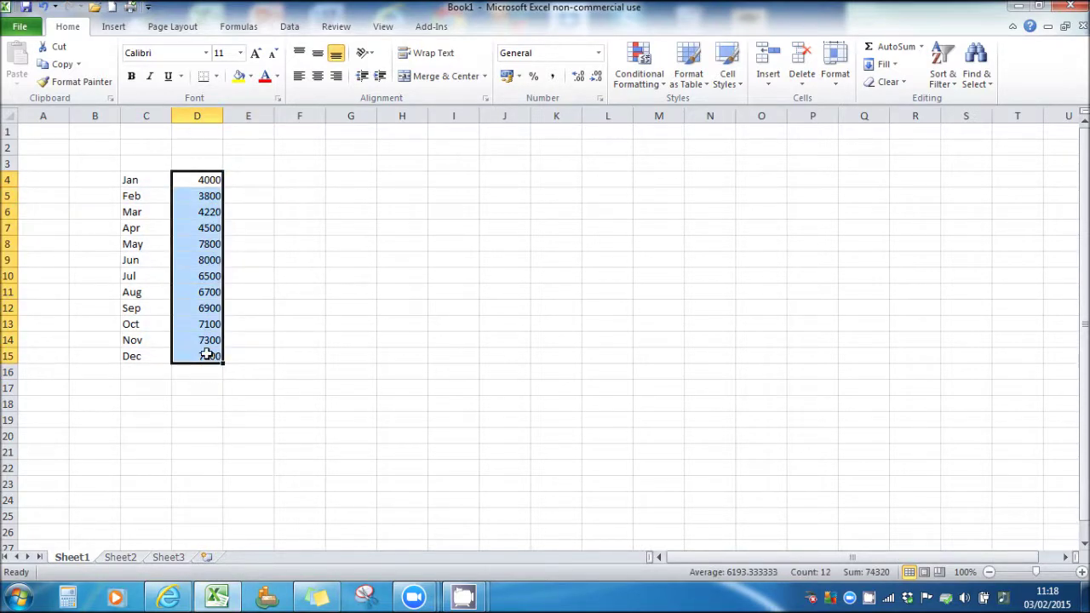
click(413, 257)
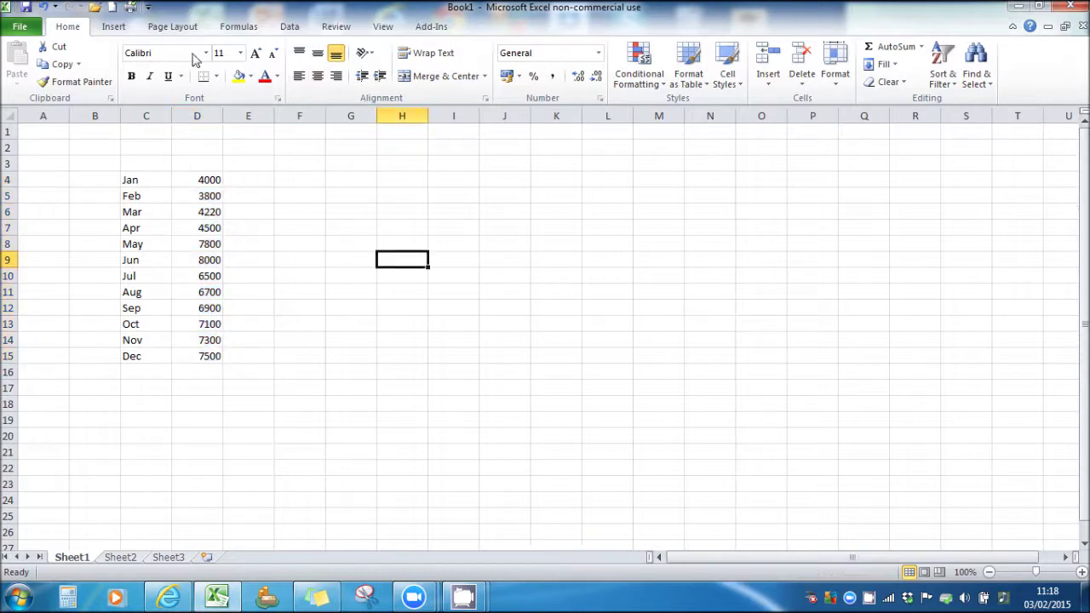
click(114, 26)
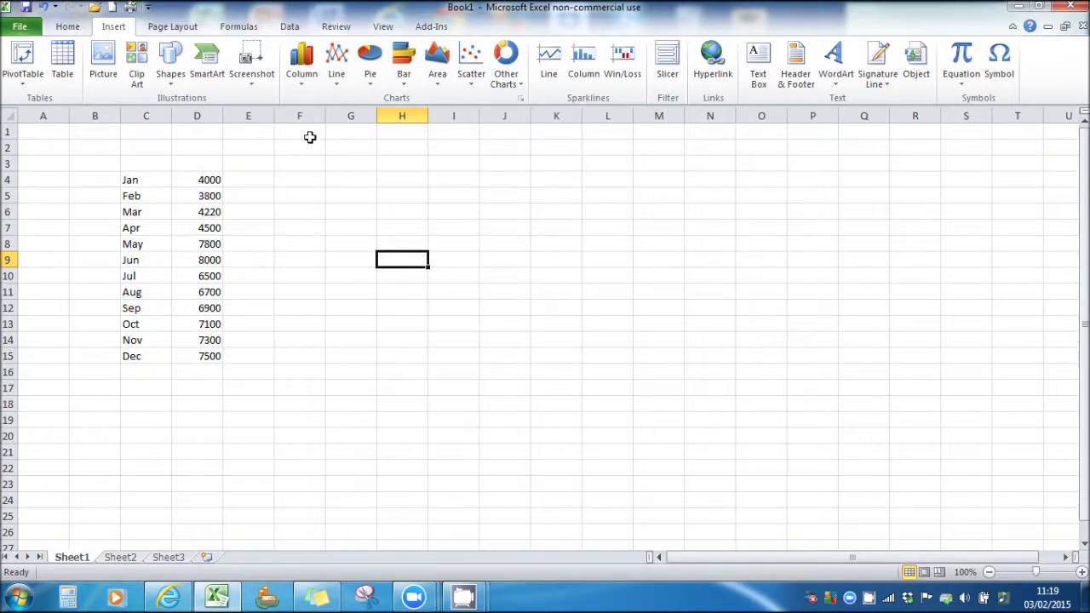
click(309, 90)
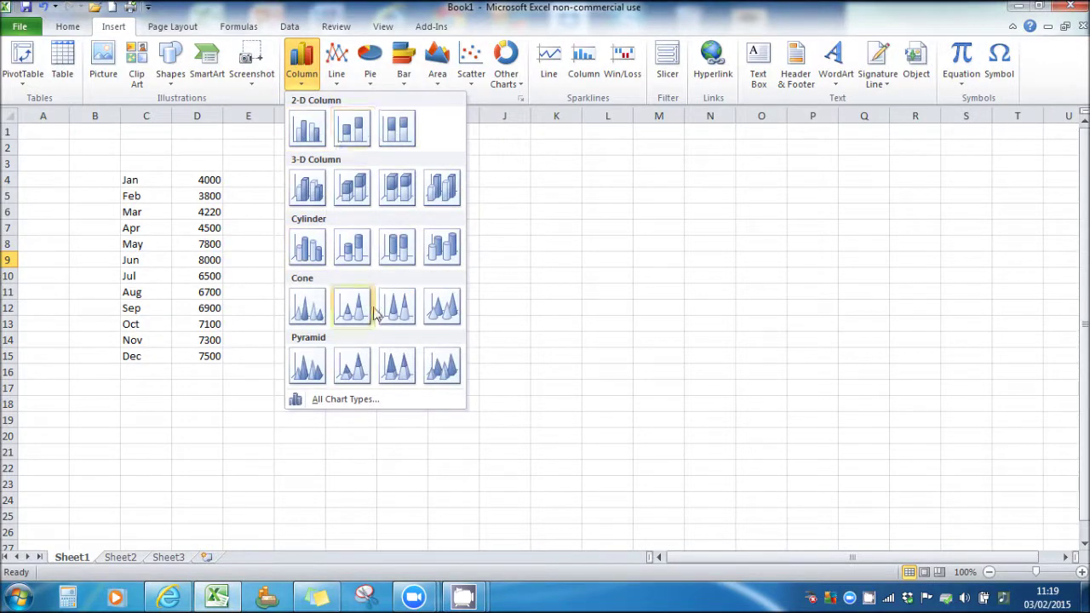
Insert a blank 2-D Clustered Column chart and bring up its context menu.
click(308, 130)
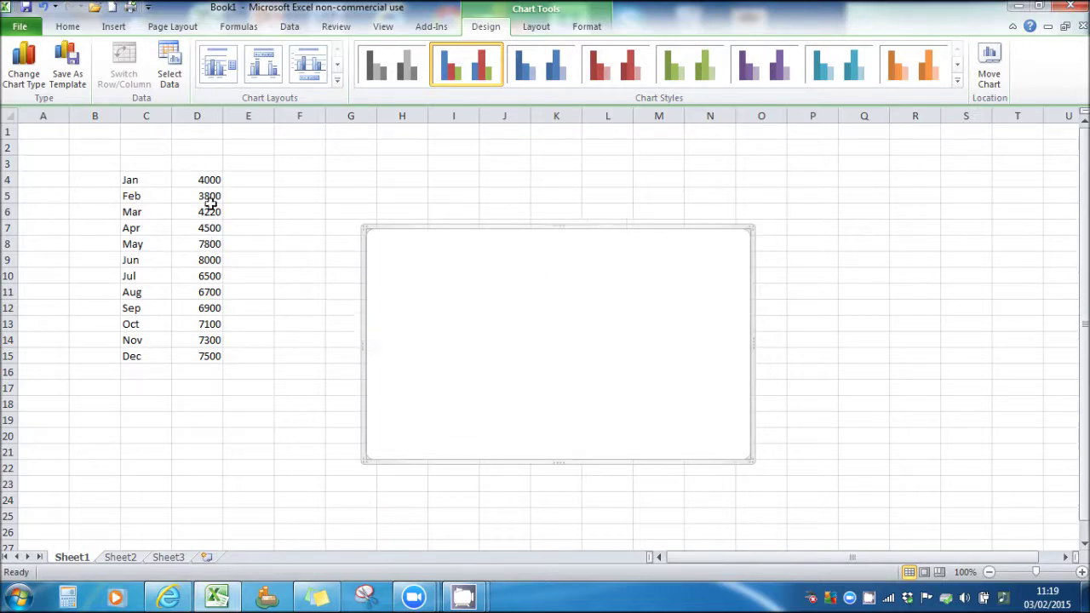
right_click(525, 272)
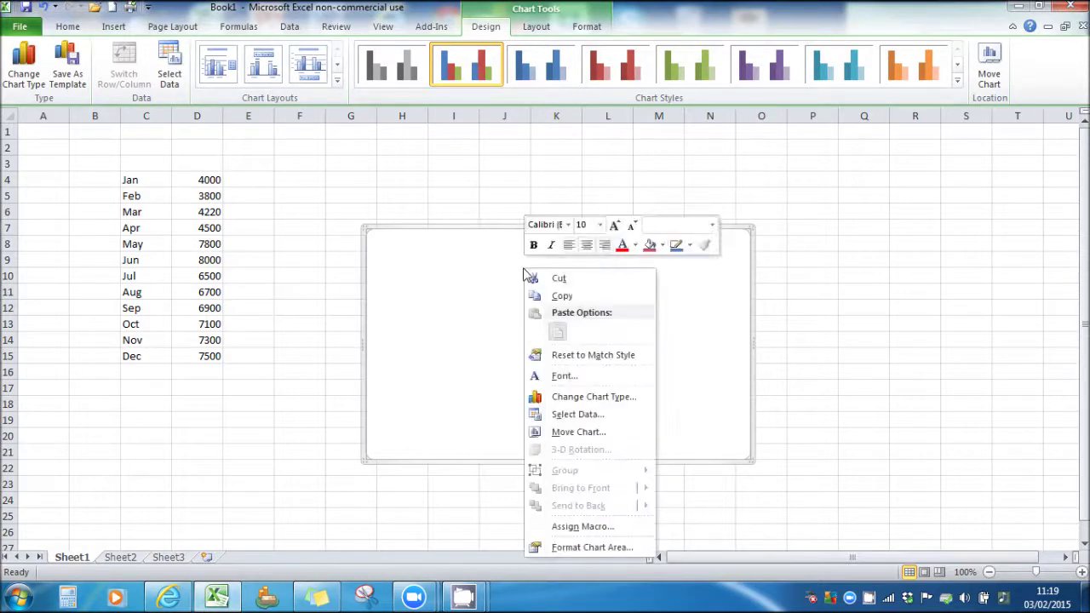
Set the chart's data range to C4:D15 through Select Data.
click(619, 417)
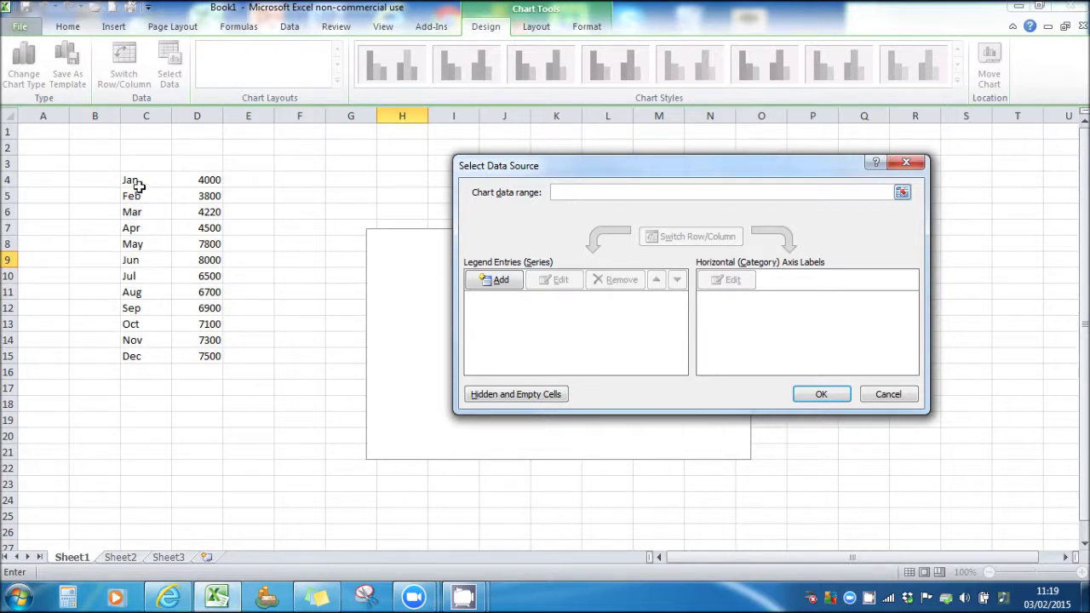
drag(139, 180, 195, 352)
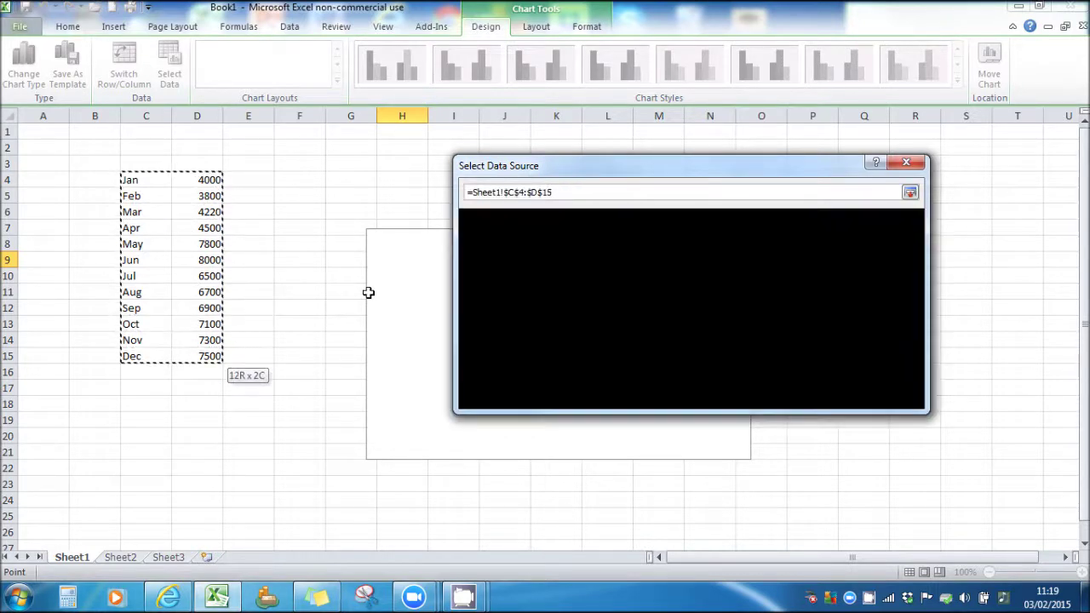
key(Return)
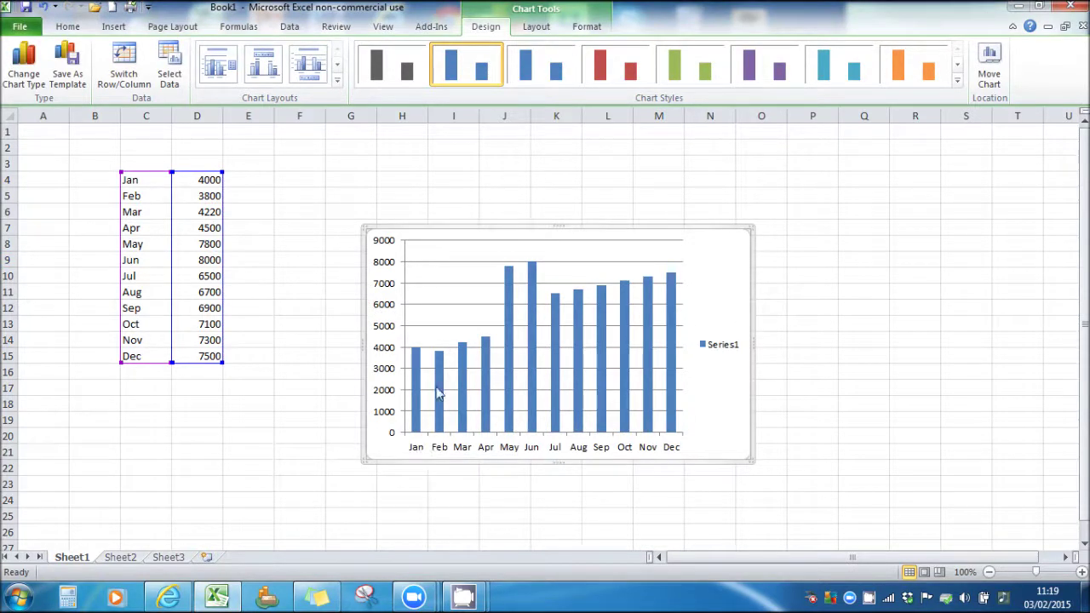
drag(720, 292, 601, 222)
drag(639, 392, 915, 516)
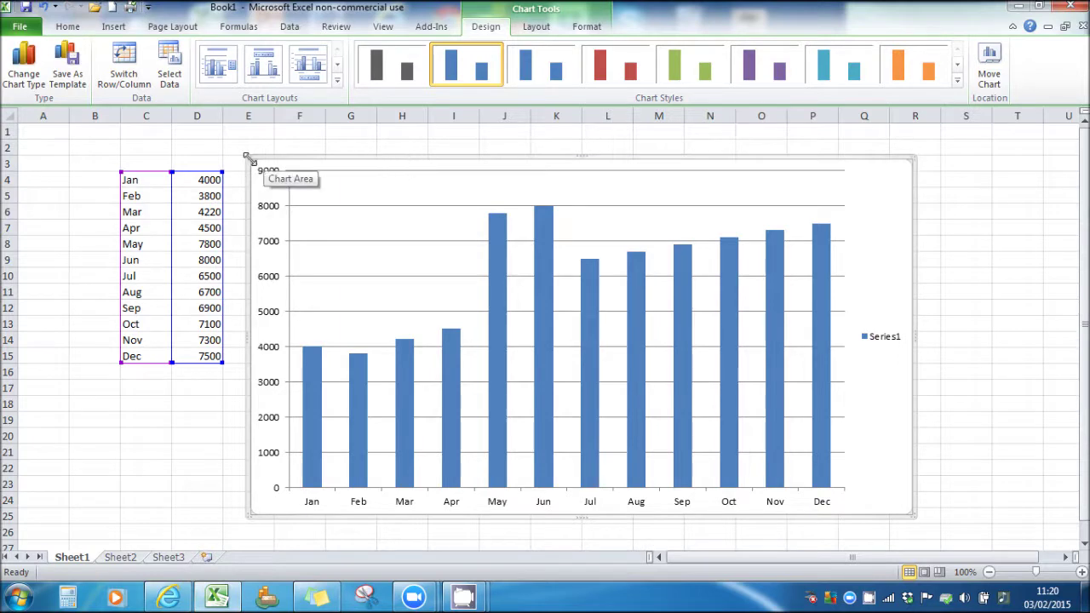
mouse_move(247, 159)
mouse_down()
mouse_move(312, 204)
mouse_move(244, 157)
mouse_up()
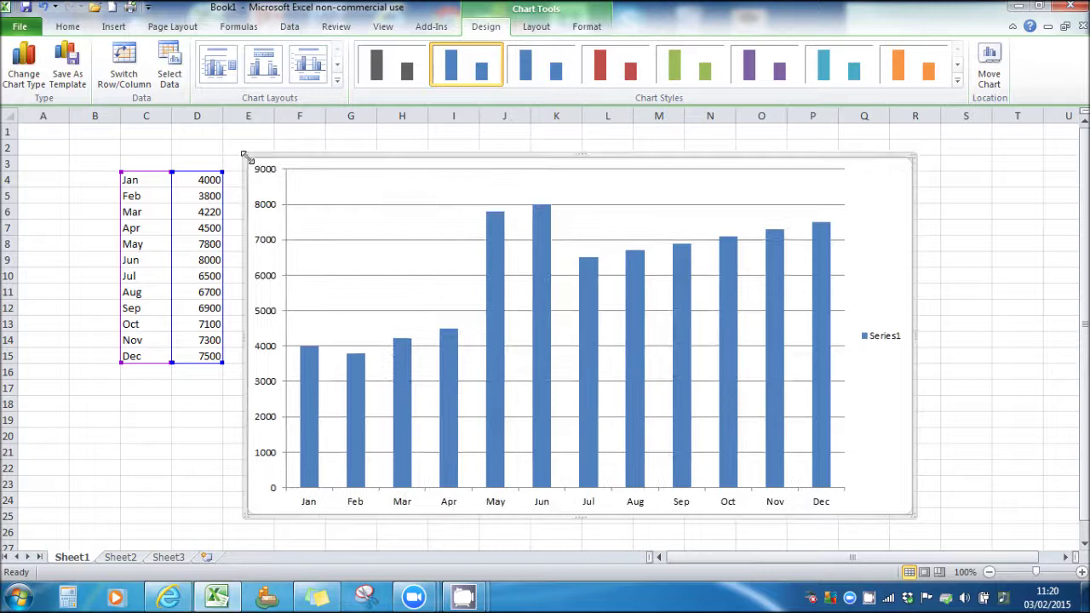
click(972, 247)
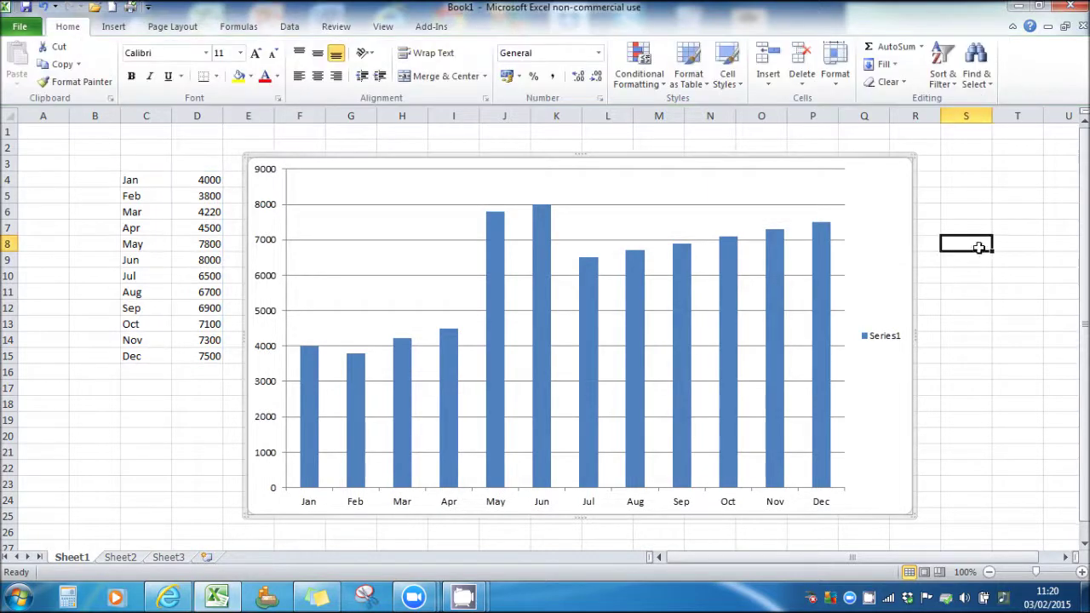
Apply the green chart style to the sales chart's columns.
click(846, 243)
click(870, 235)
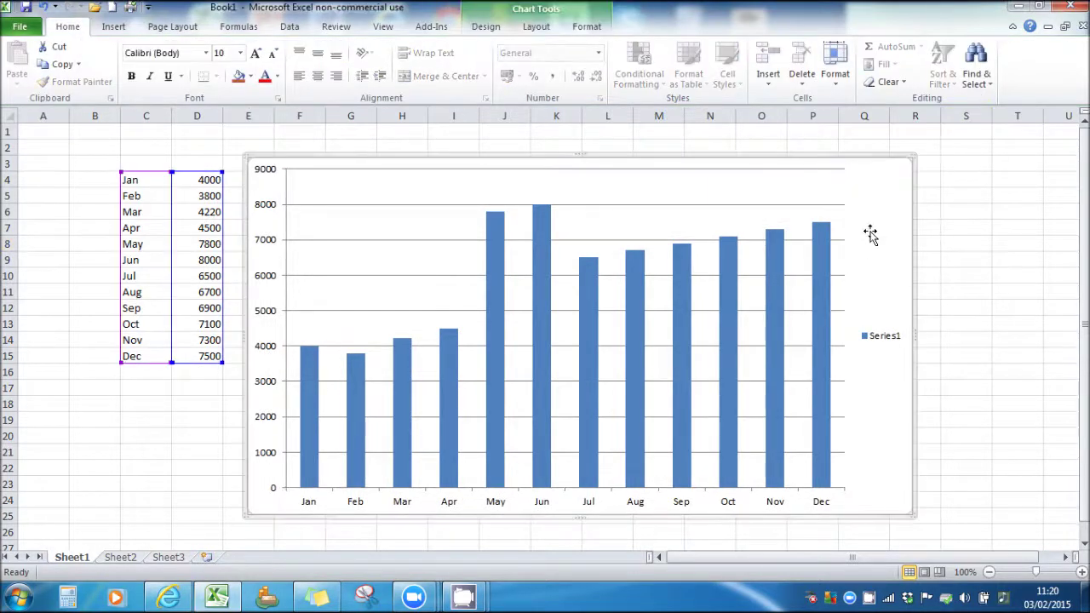
click(486, 27)
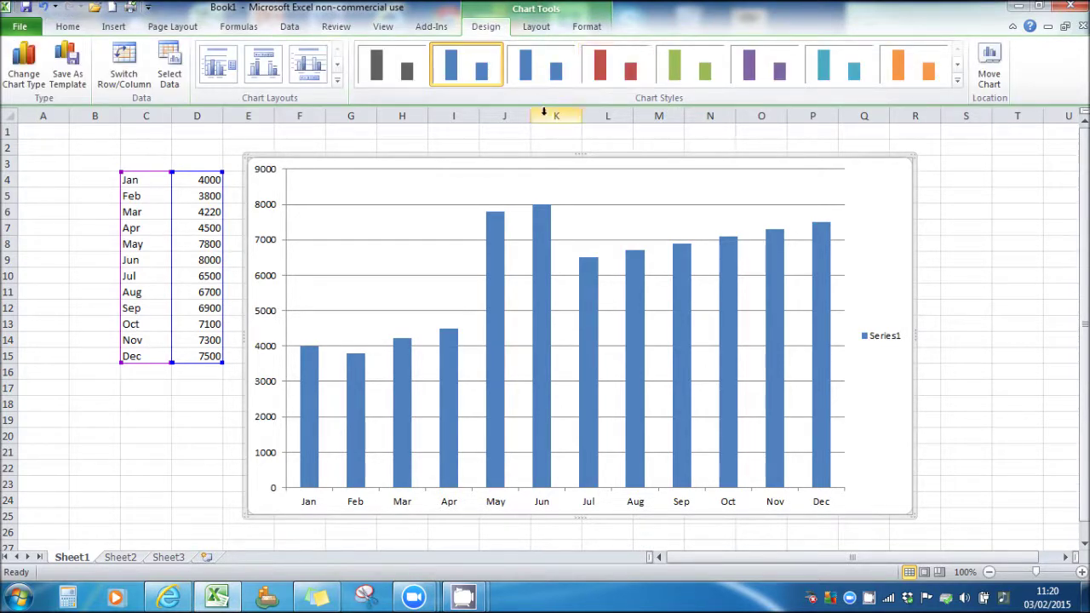
click(611, 72)
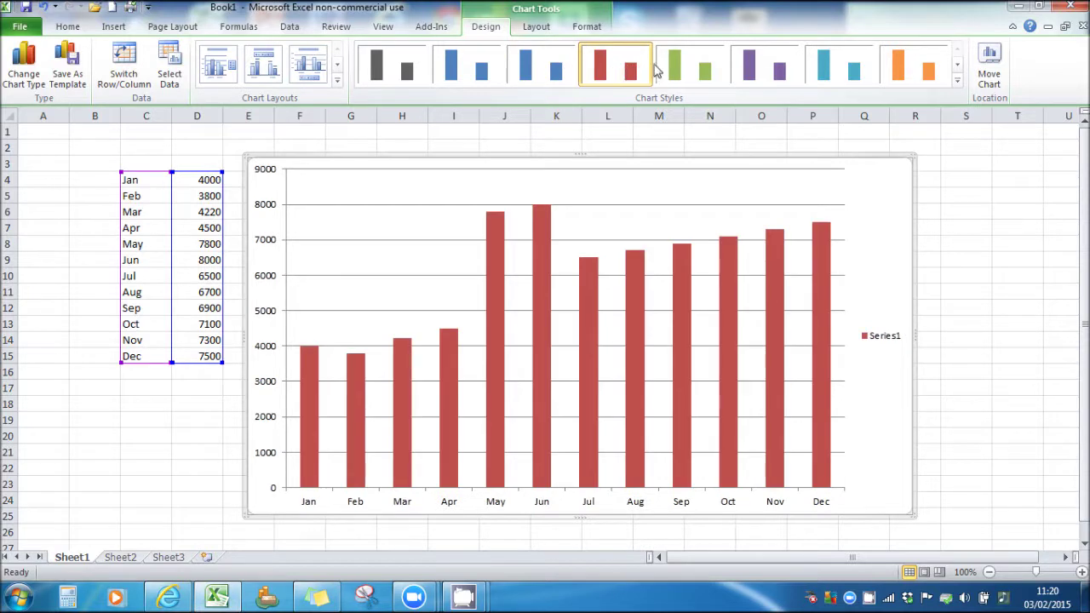
click(690, 66)
Remove the chart's primary horizontal gridlines.
click(535, 27)
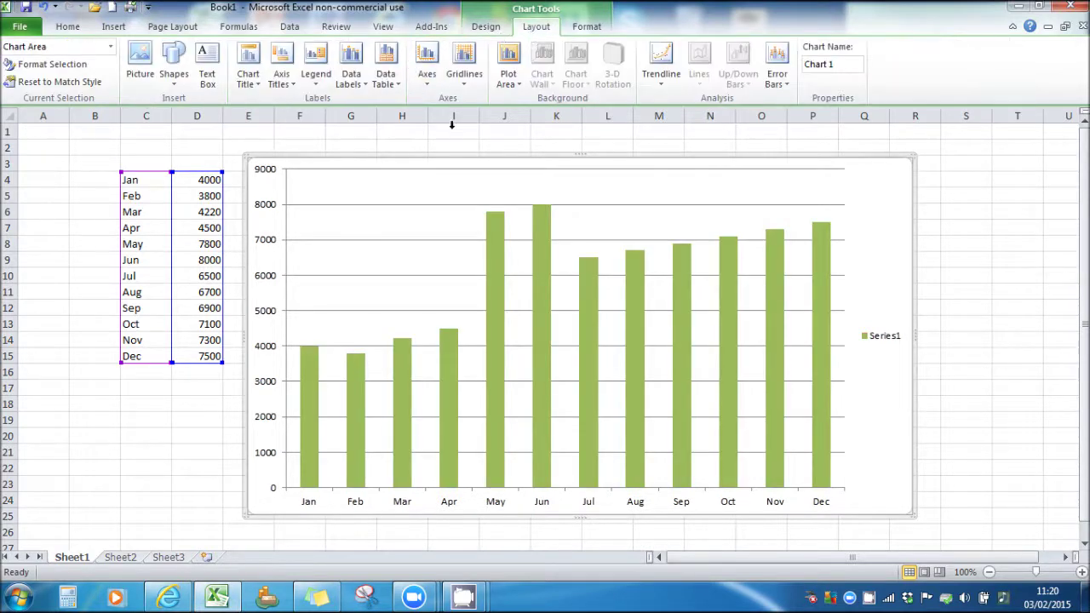
click(471, 82)
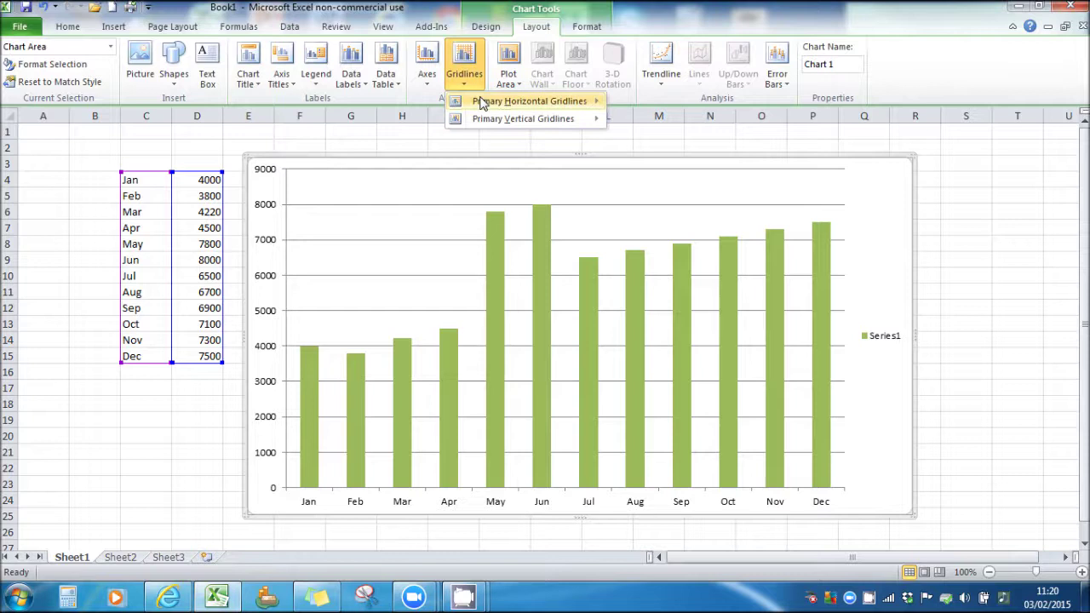
mouse_move(488, 104)
click(635, 108)
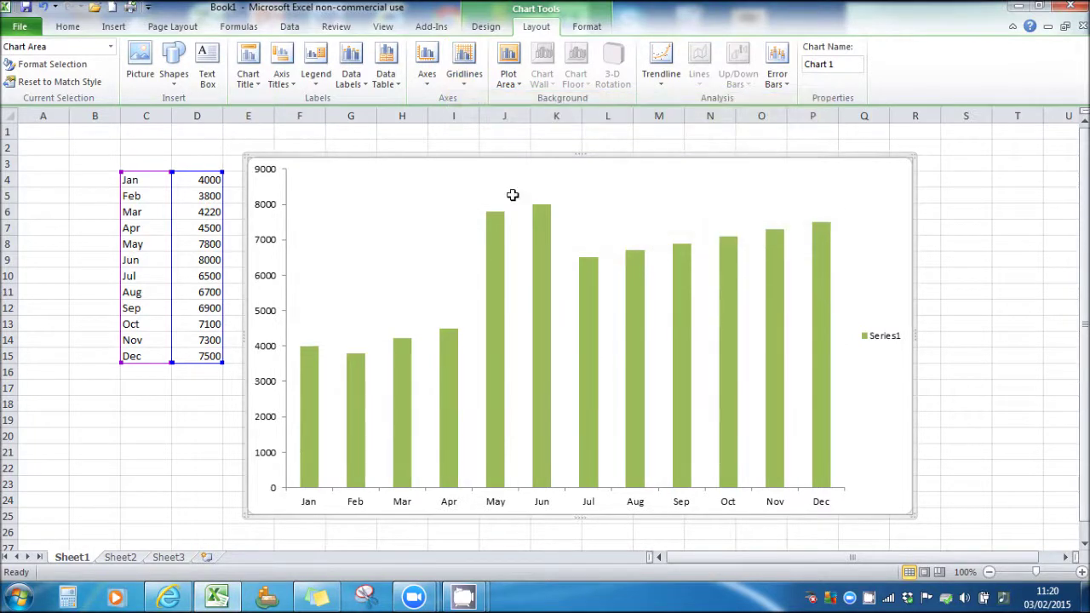
Add a linear trendline to the sales series.
click(426, 78)
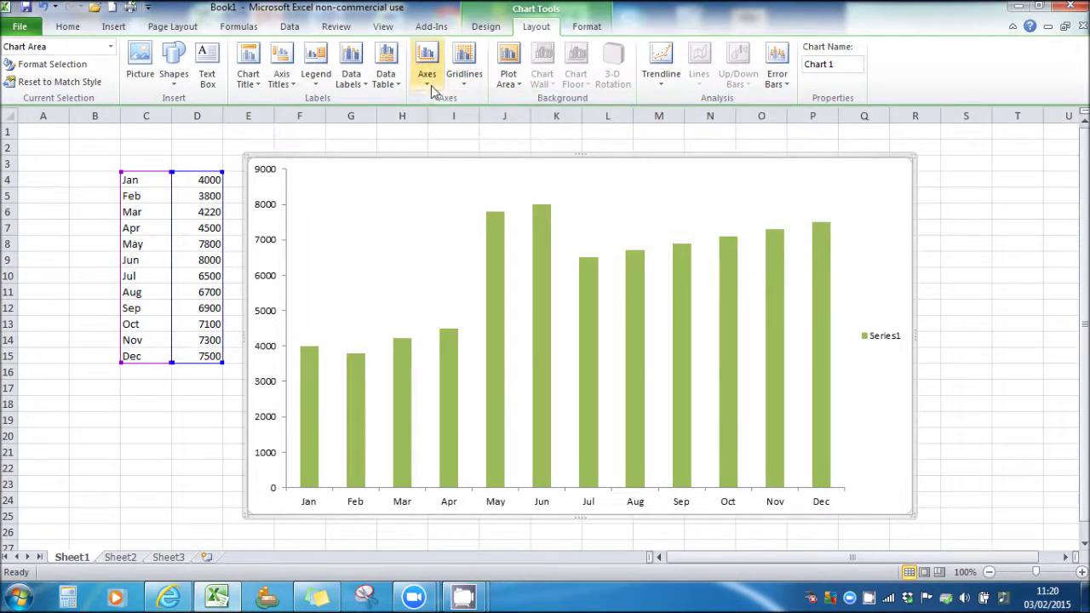
mouse_move(438, 103)
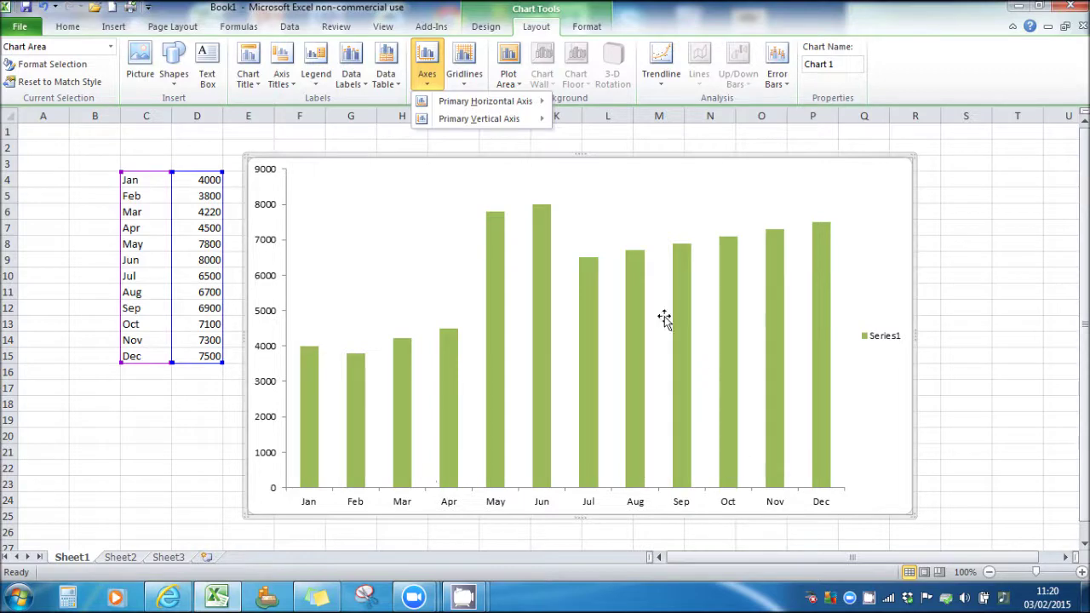
click(663, 83)
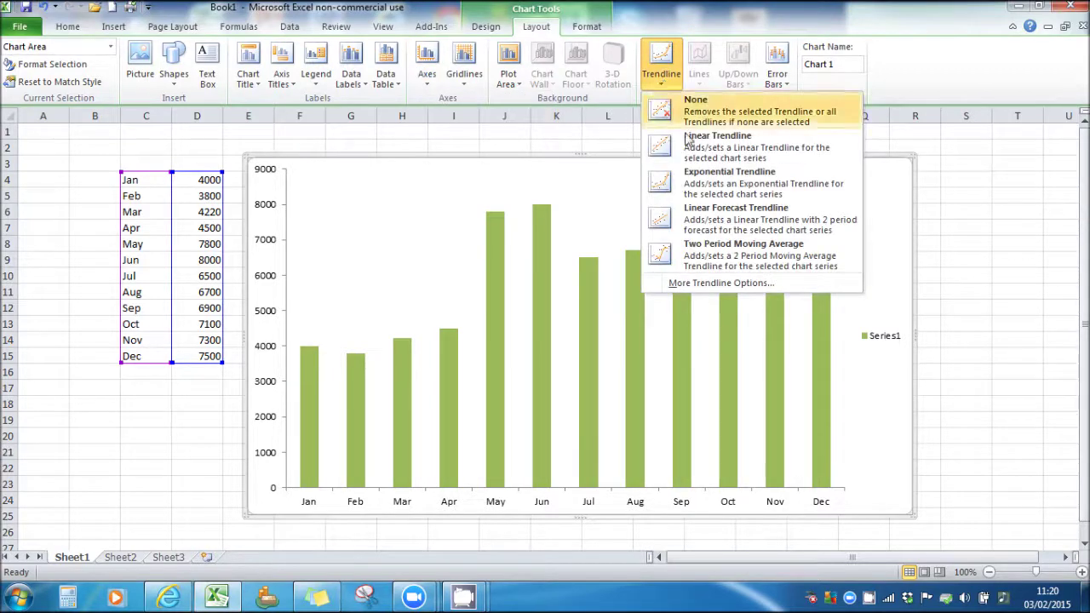
click(691, 143)
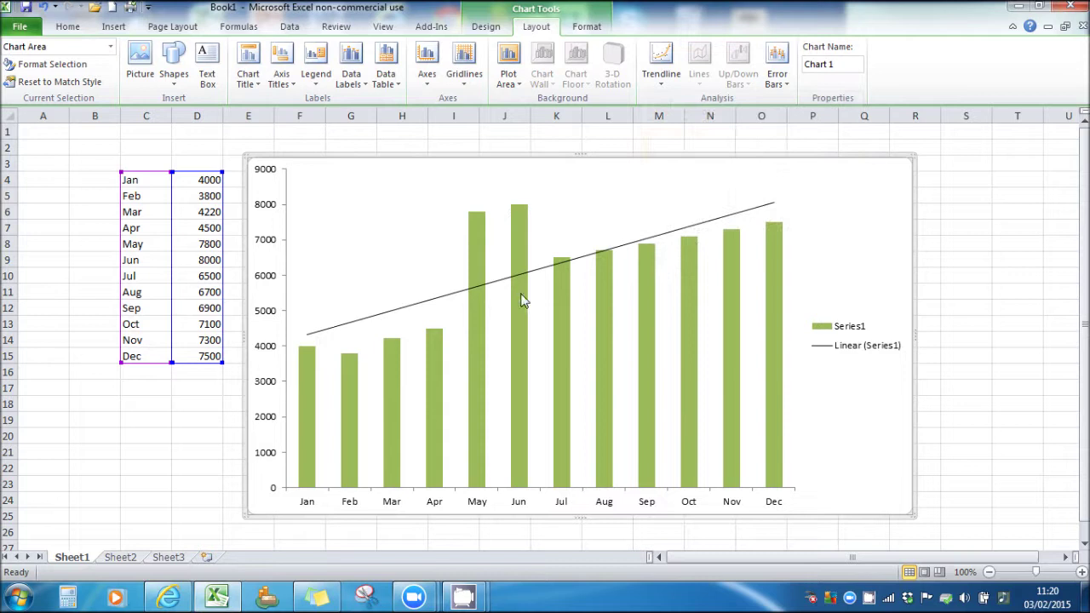
Add a centered overlay chart title reading 'Sales for 2015'.
click(255, 86)
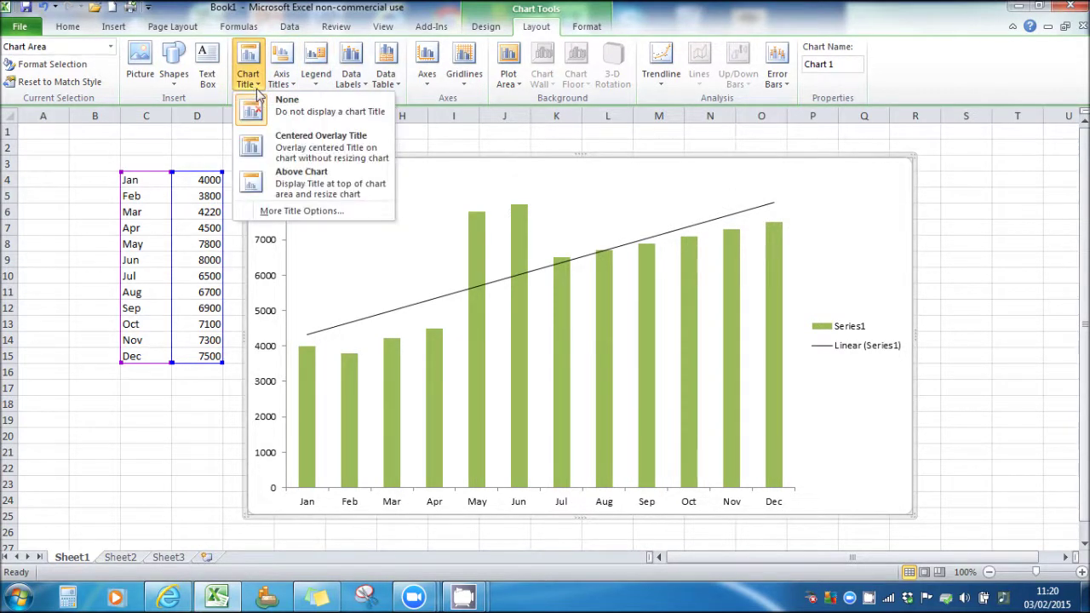
click(332, 158)
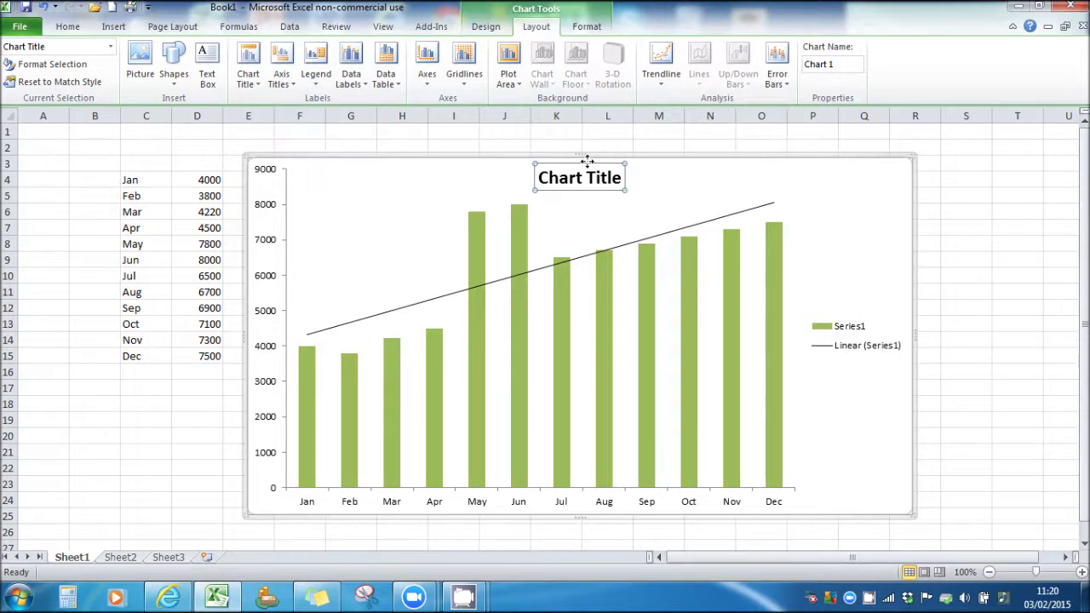
drag(623, 179, 538, 179)
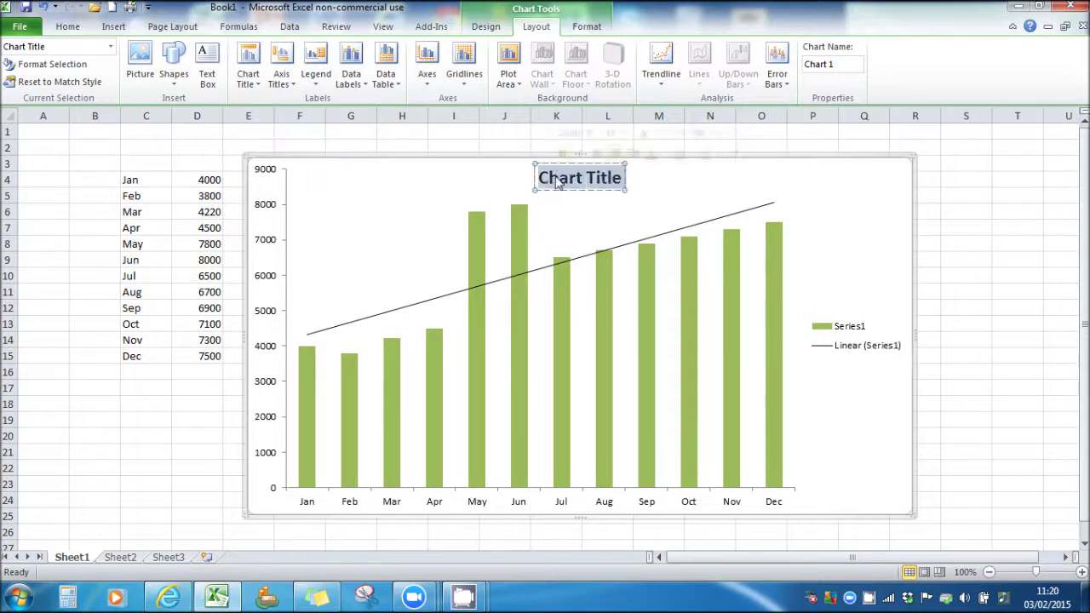
text(Sa)
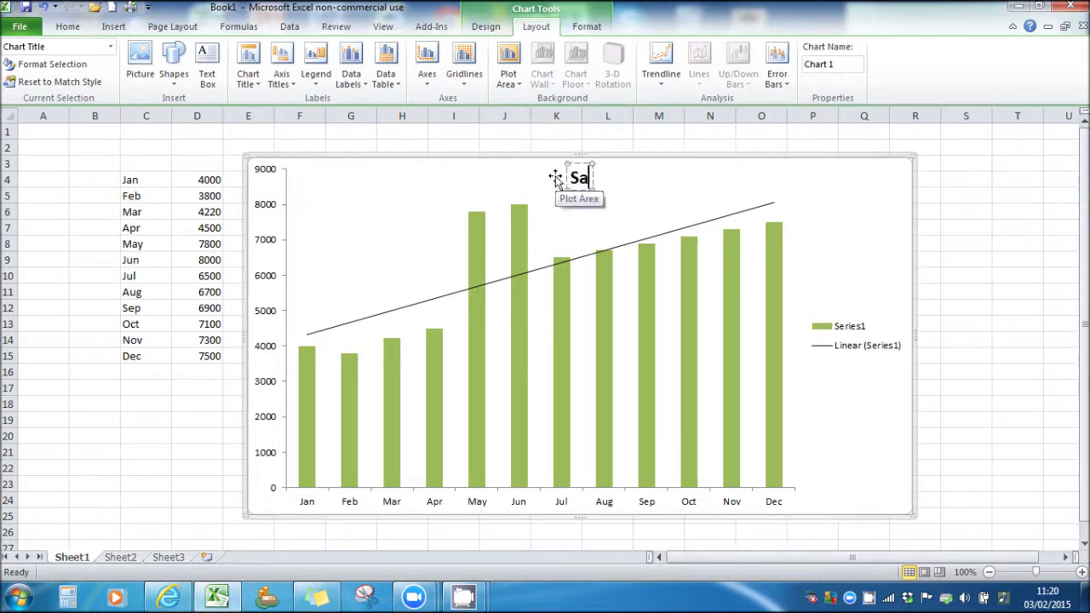
text(les)
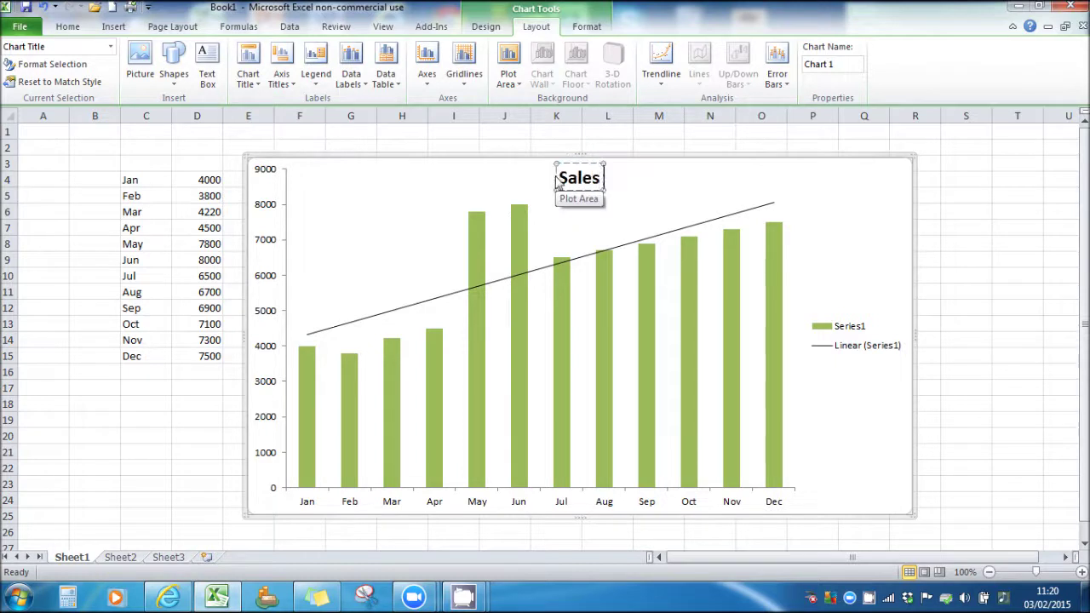
text( for)
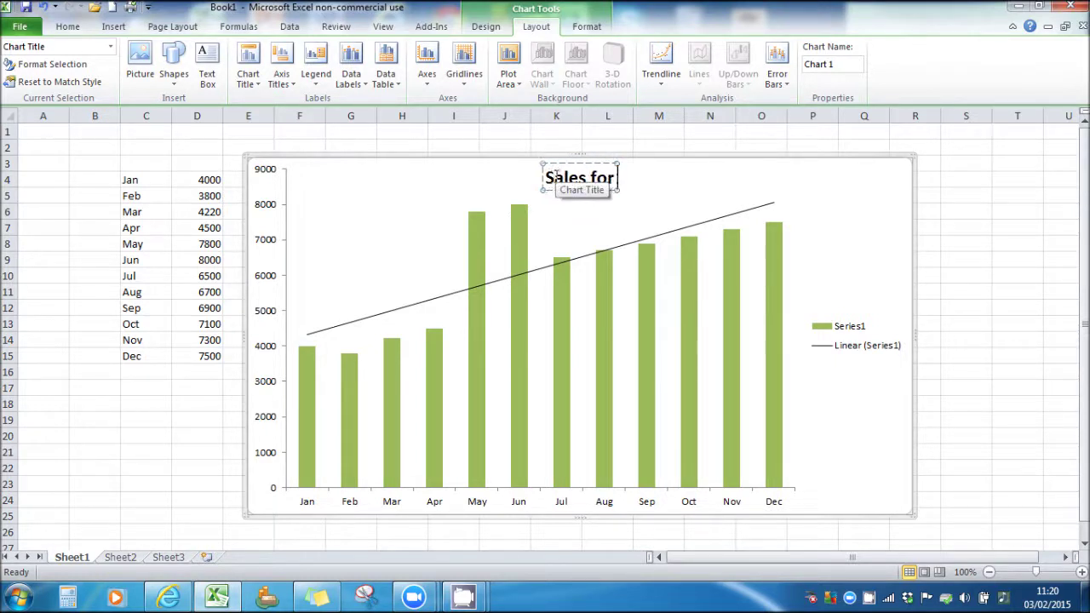
text( 2015)
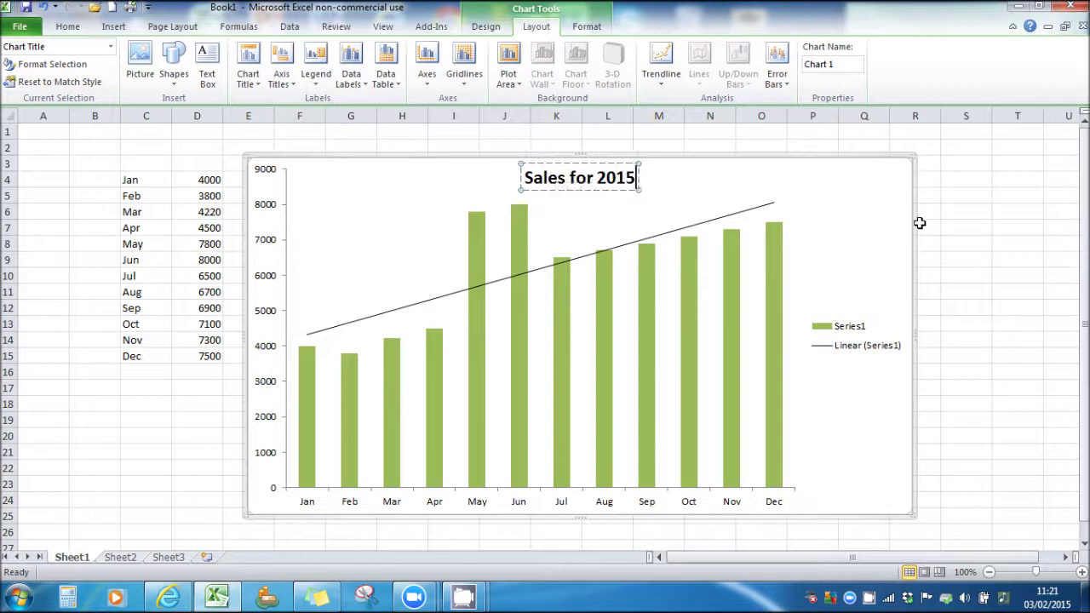
click(965, 225)
click(691, 199)
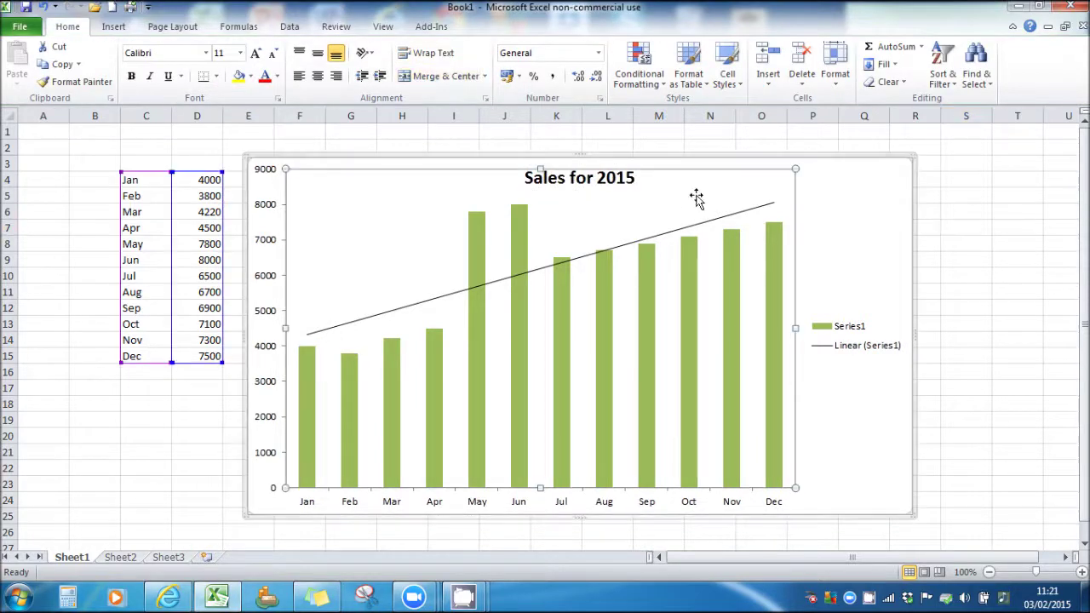
click(579, 29)
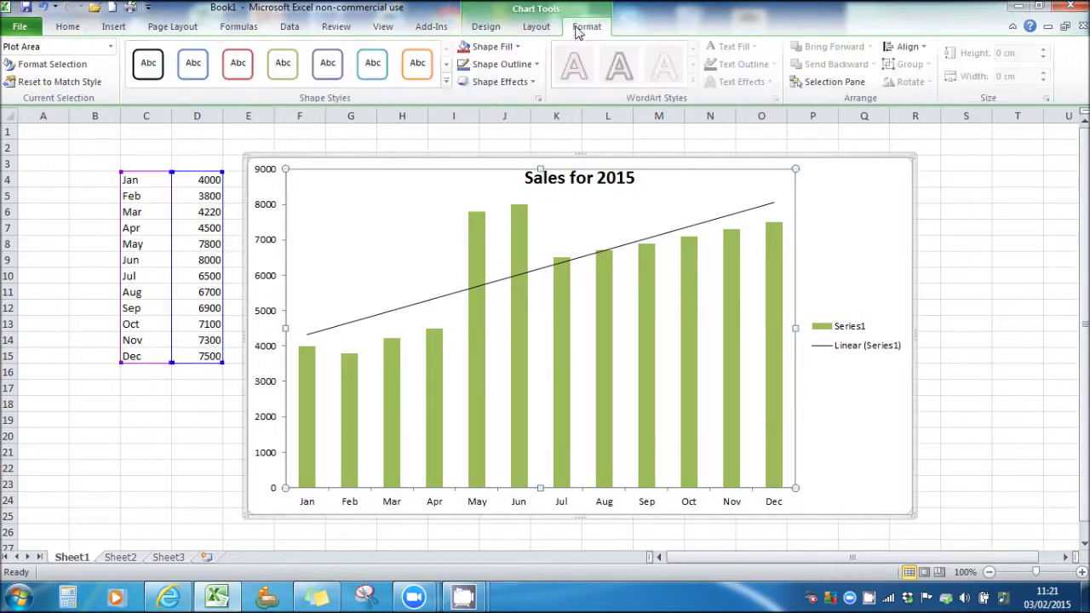
click(529, 28)
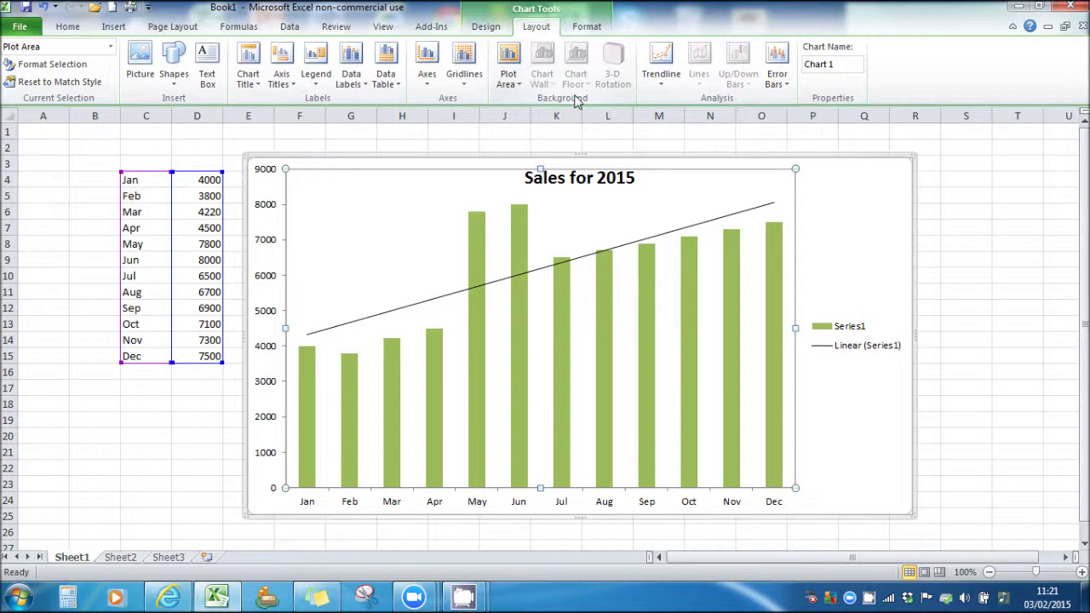
scroll(579, 104, up, 1)
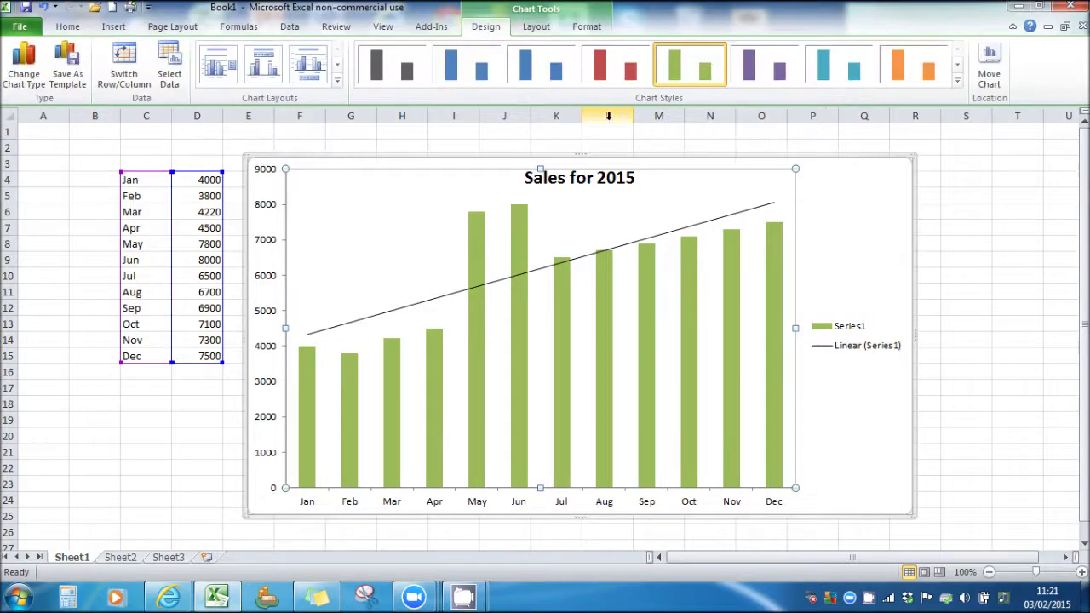
click(78, 273)
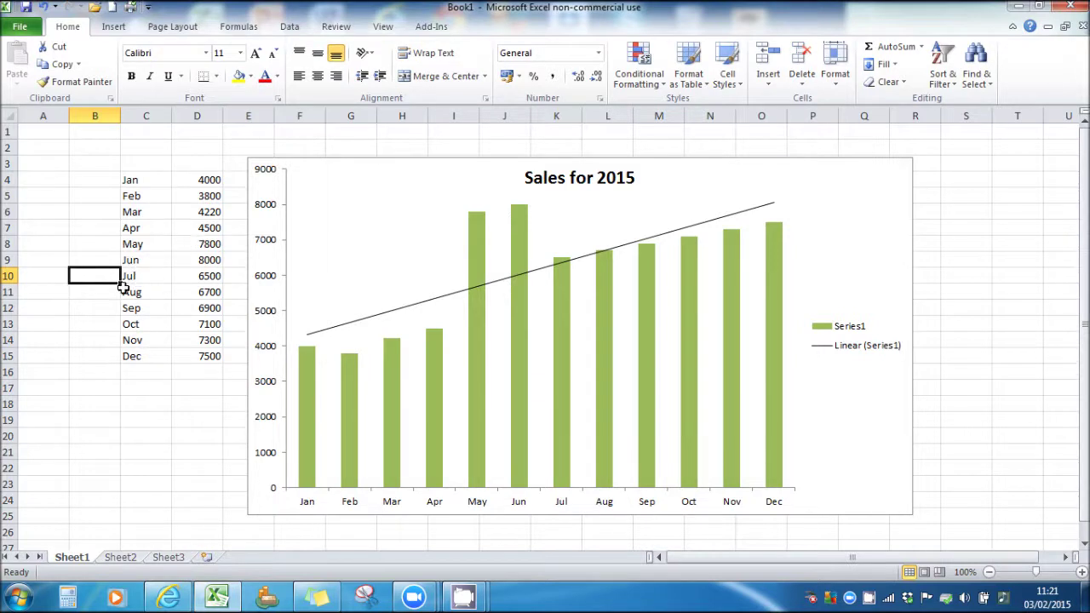
click(205, 244)
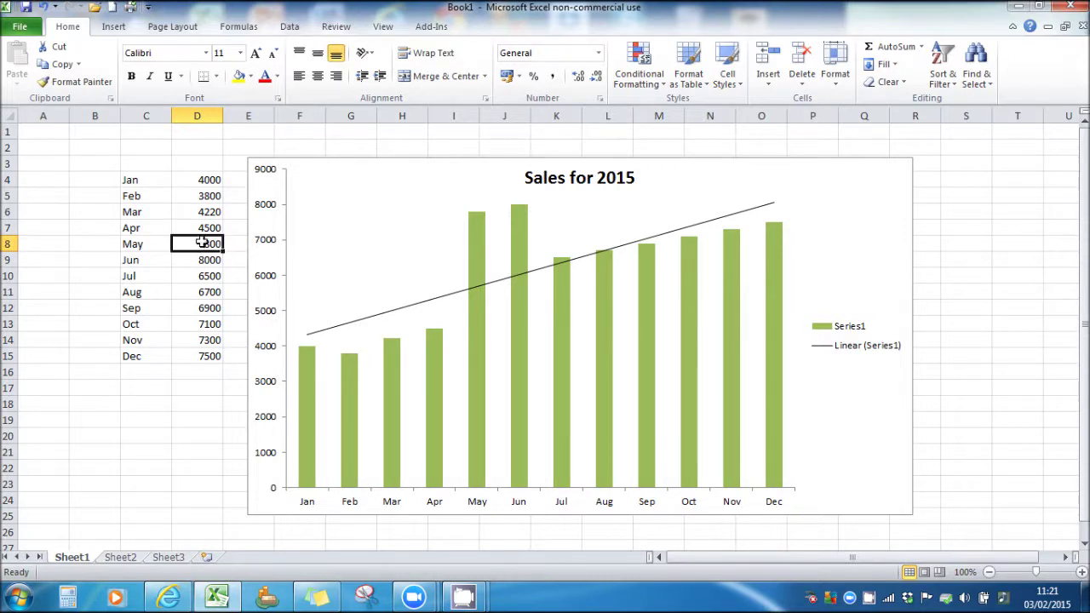
Insert a comment reading 'Advertising Campaign' on the May sales cell D8.
right_click(200, 243)
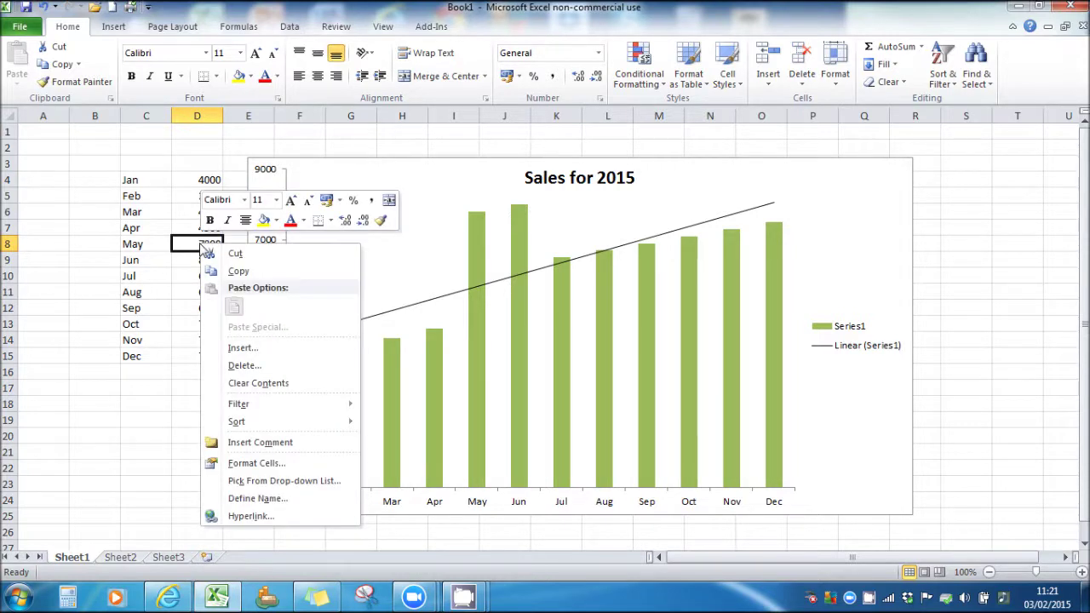
click(260, 443)
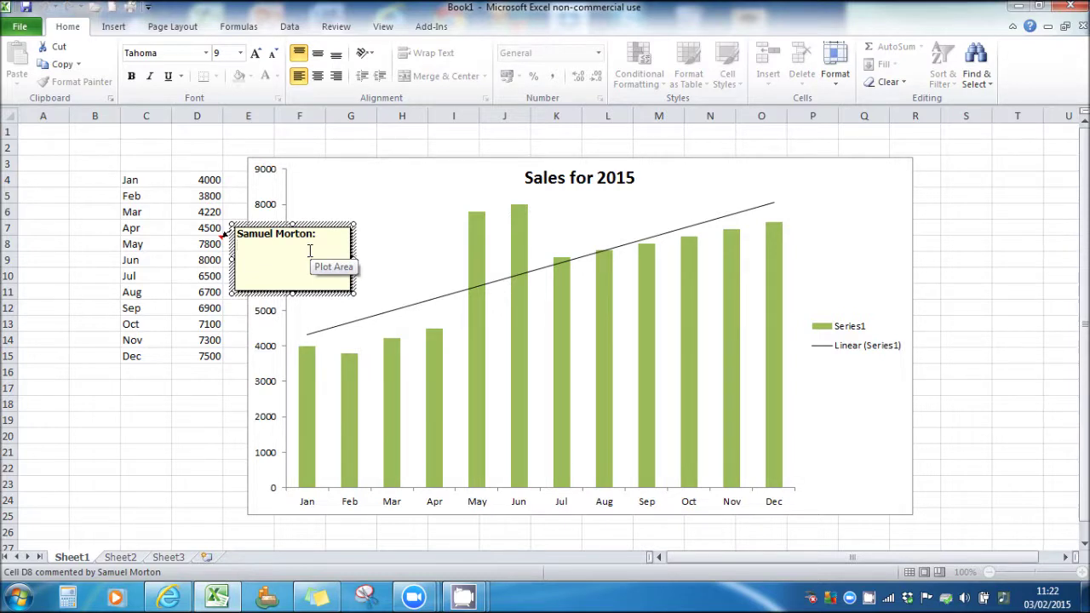
text(A)
text(dvertising Campaign)
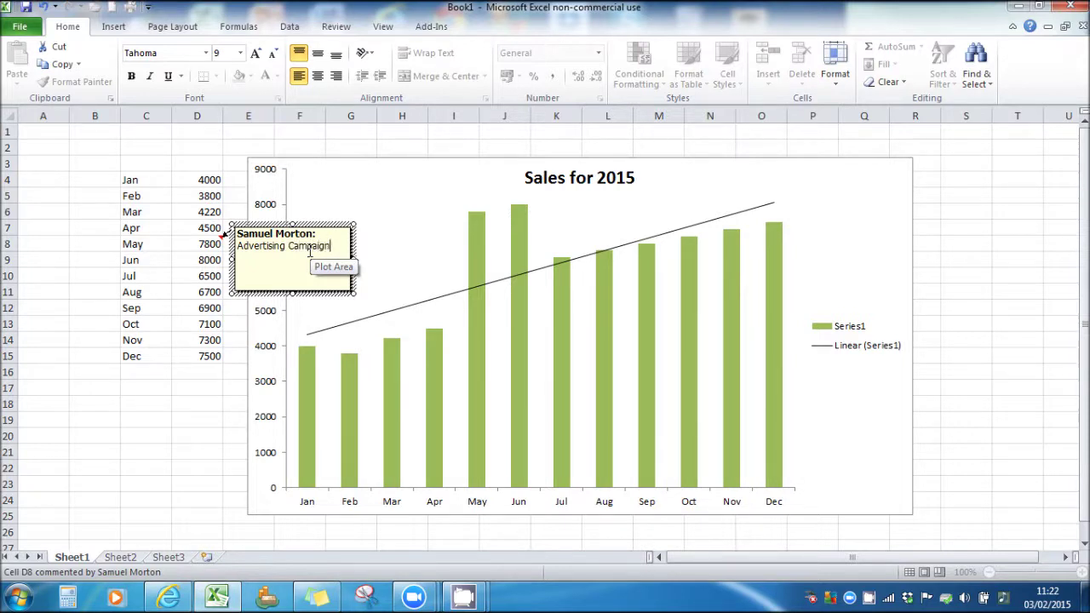
click(128, 404)
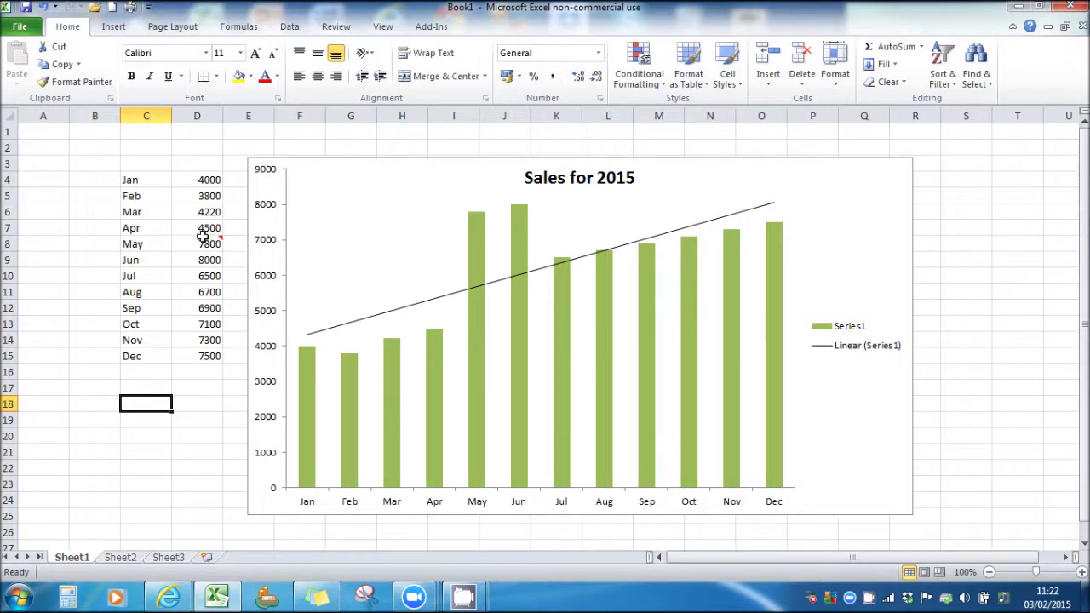
mouse_move(218, 241)
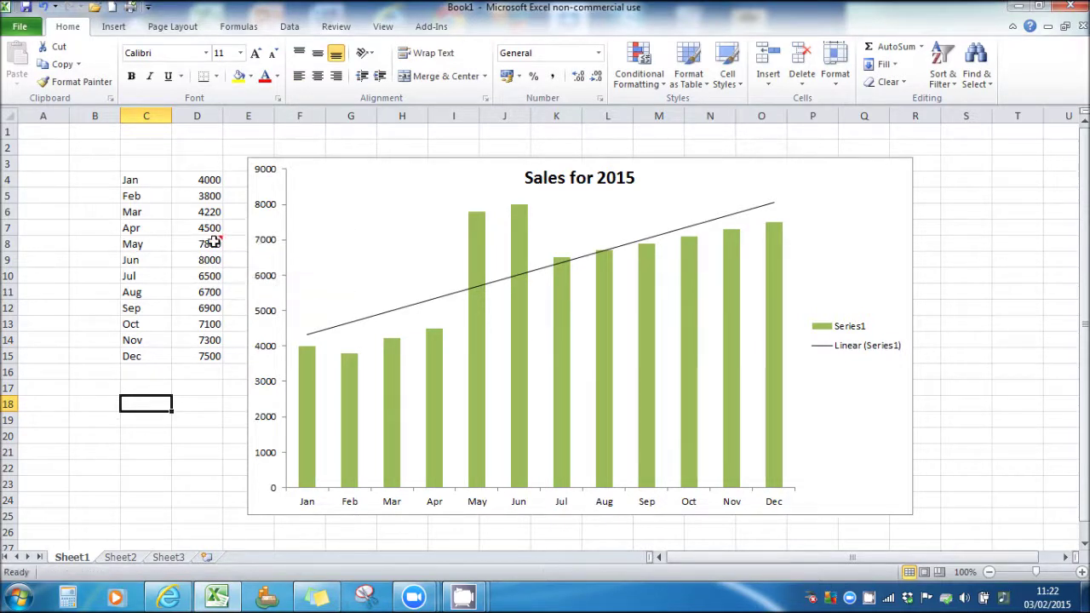